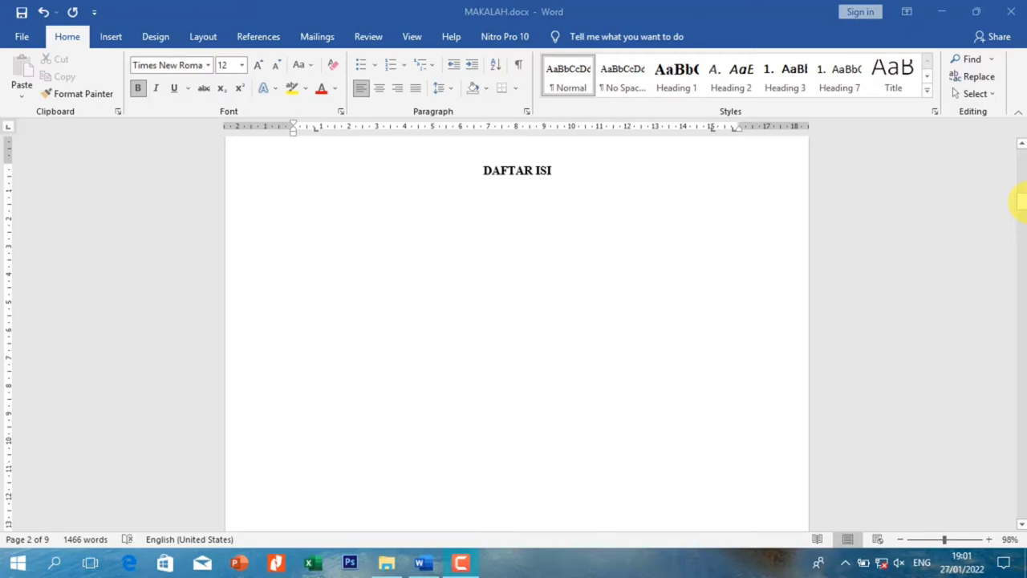
- Turn on the Navigation Pane to show the document's heading outline
left_click(429, 228)
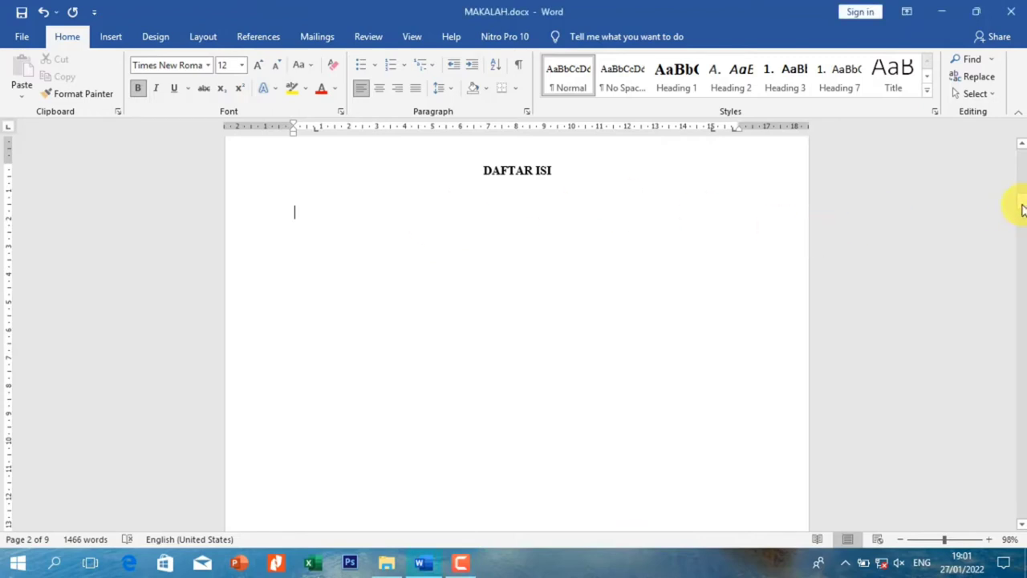
left_click_drag(1023, 210, 1023, 234)
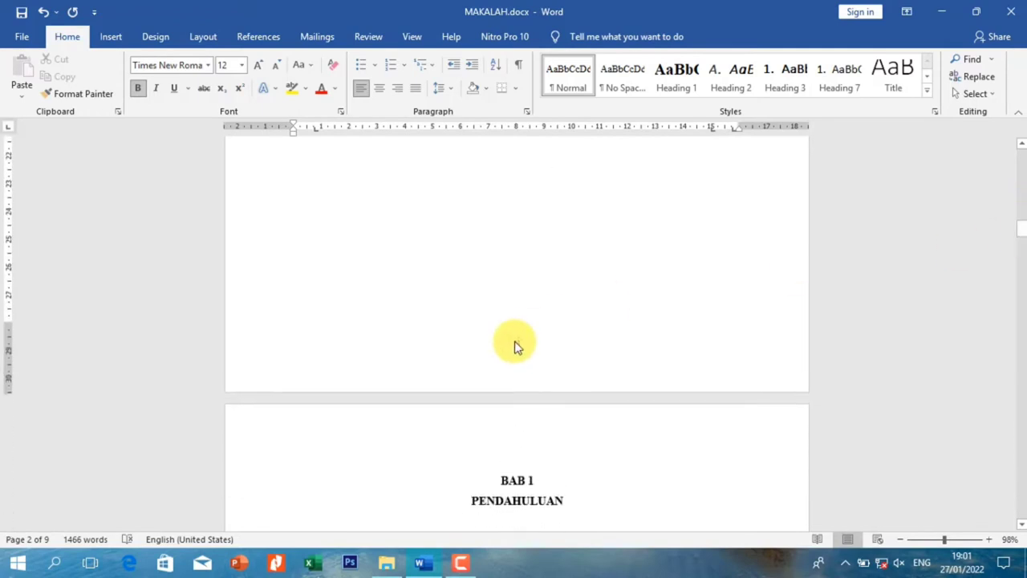
left_click_drag(1021, 232, 1023, 270)
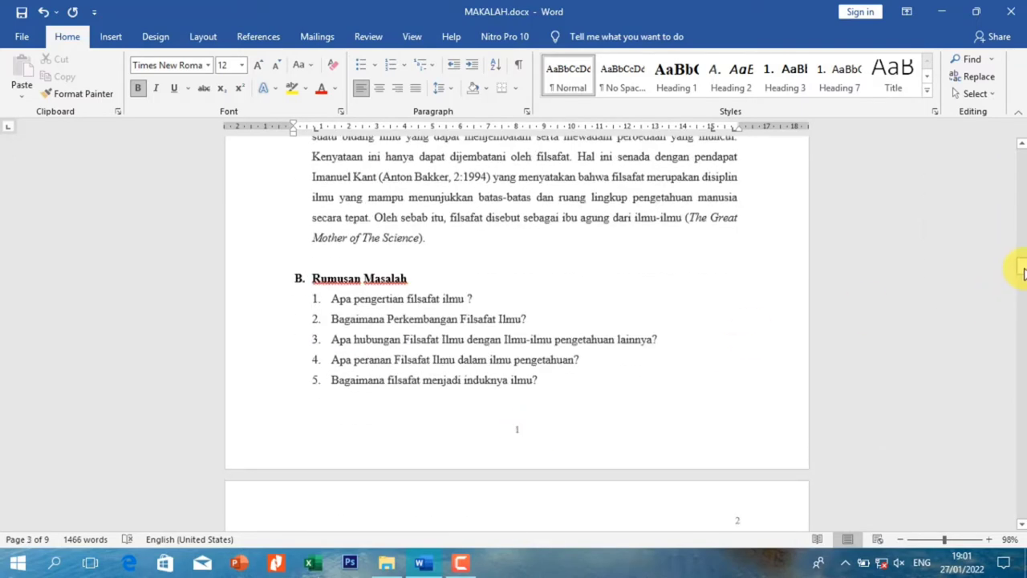
left_click_drag(1023, 272, 1024, 280)
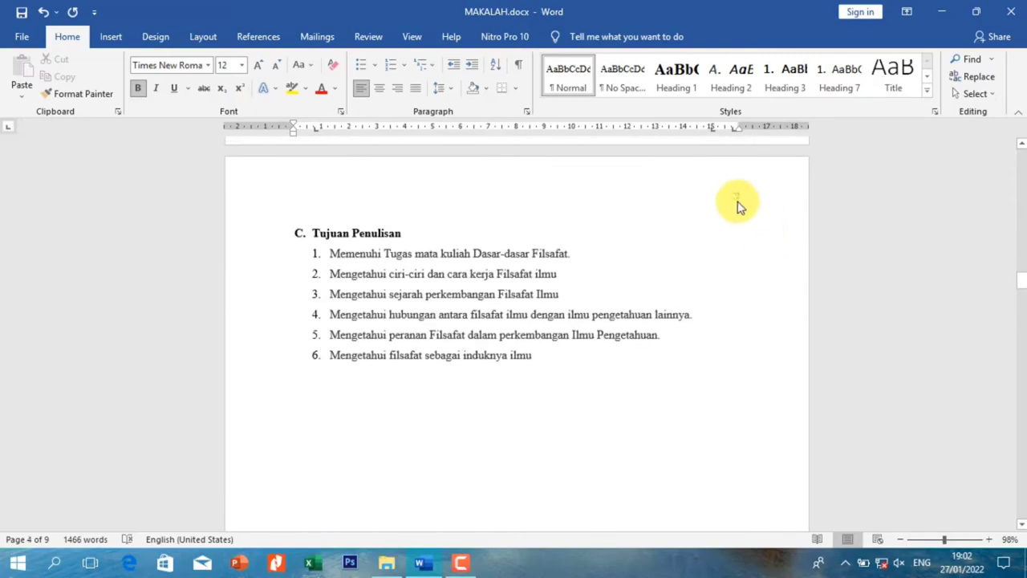
mouse_move(1021, 287)
left_mouse_down()
mouse_move(1021, 413)
mouse_move(1023, 205)
left_mouse_up()
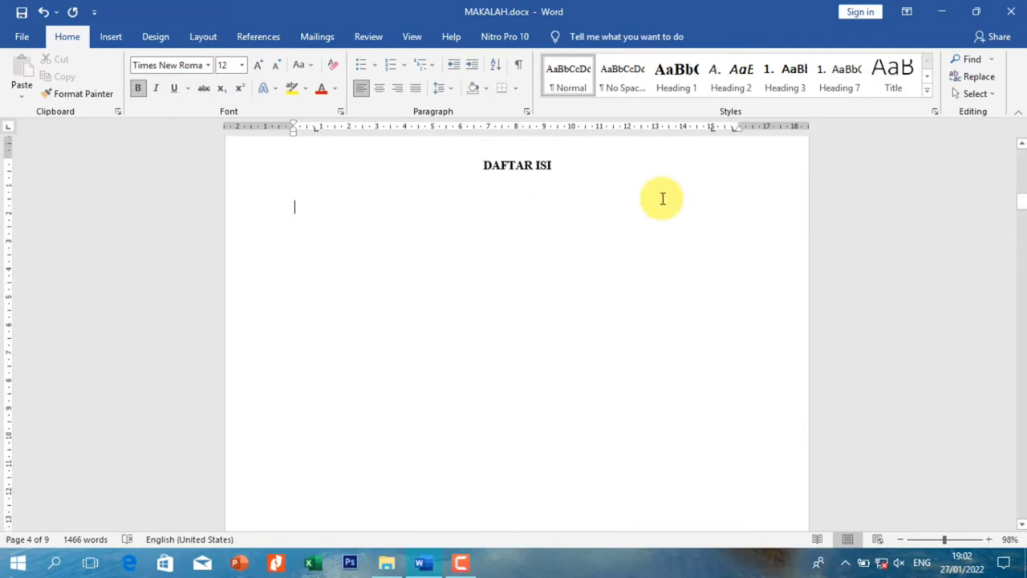
left_click(407, 38)
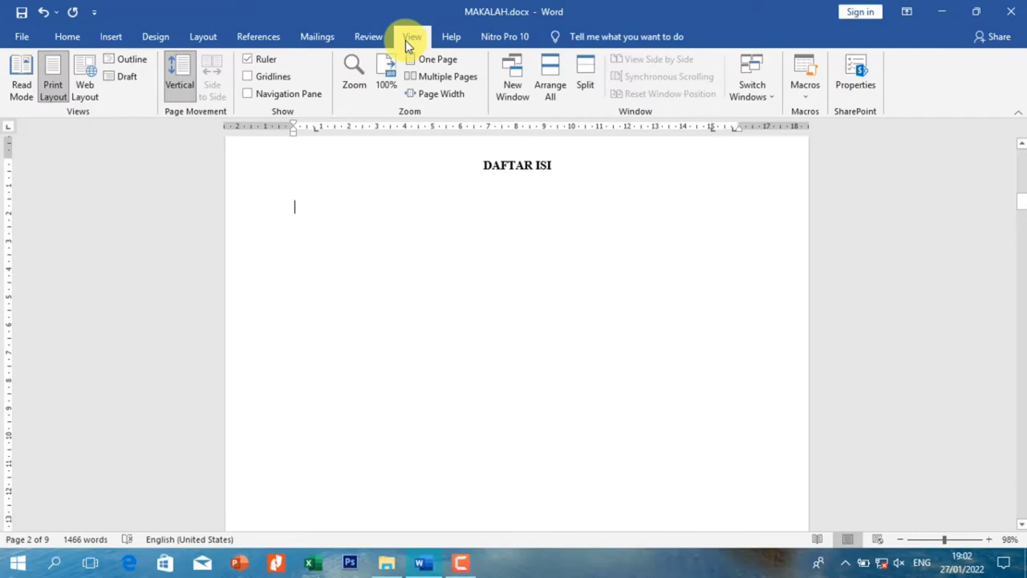
left_click(250, 95)
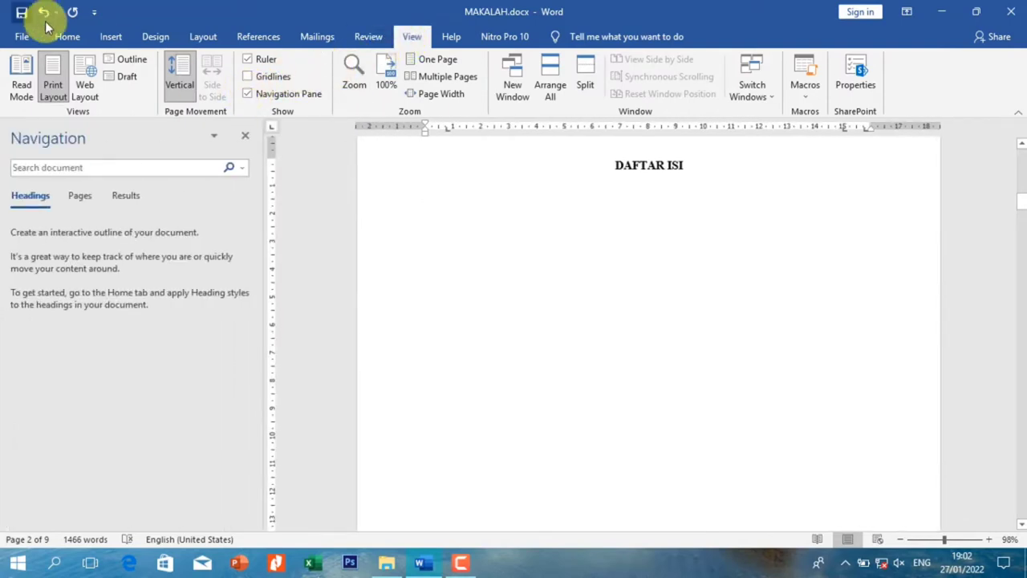
- Apply the Heading 1 style to the DAFTAR ISI title
left_click(68, 38)
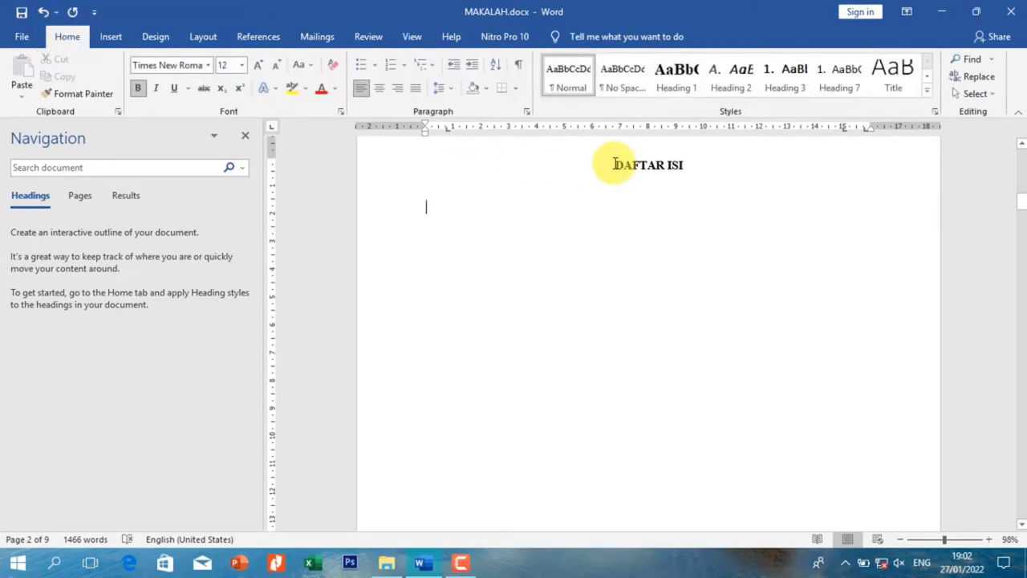
left_click_drag(615, 165, 682, 168)
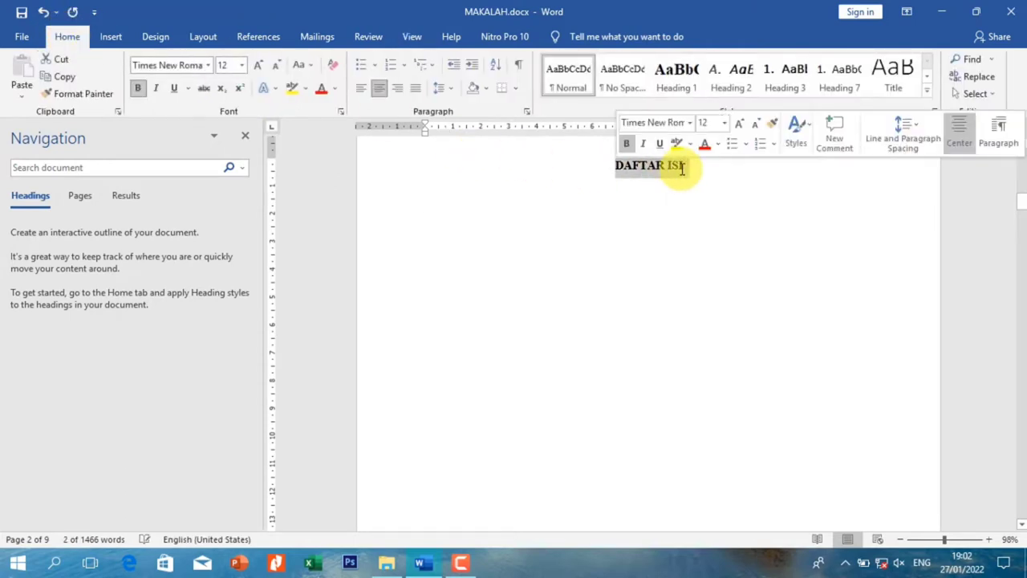
left_click(676, 86)
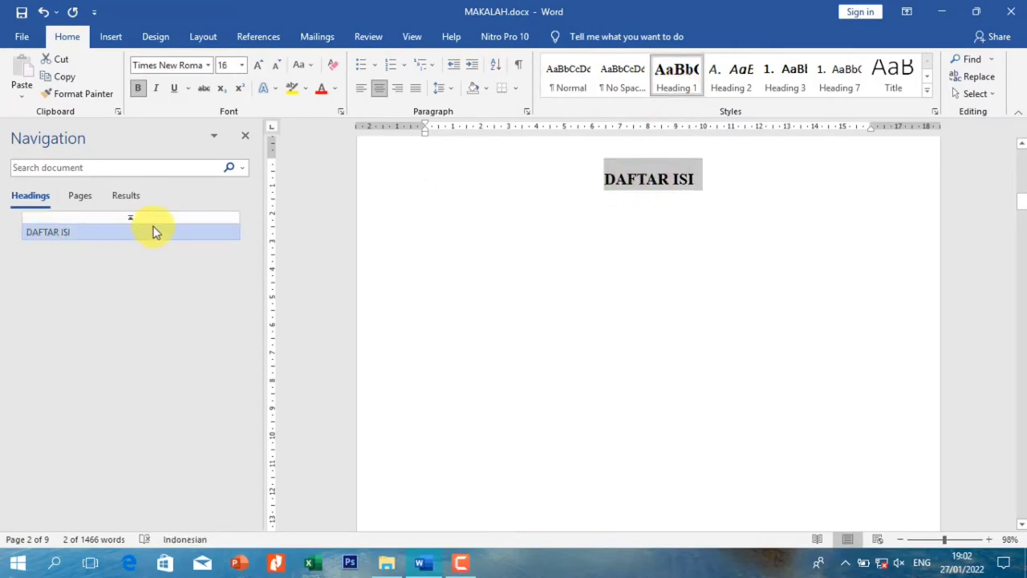
- Modify Heading 1 to 12 pt, with 0 pt spacing before and after and 1.5 line spacing
right_click(672, 74)
left_click(695, 99)
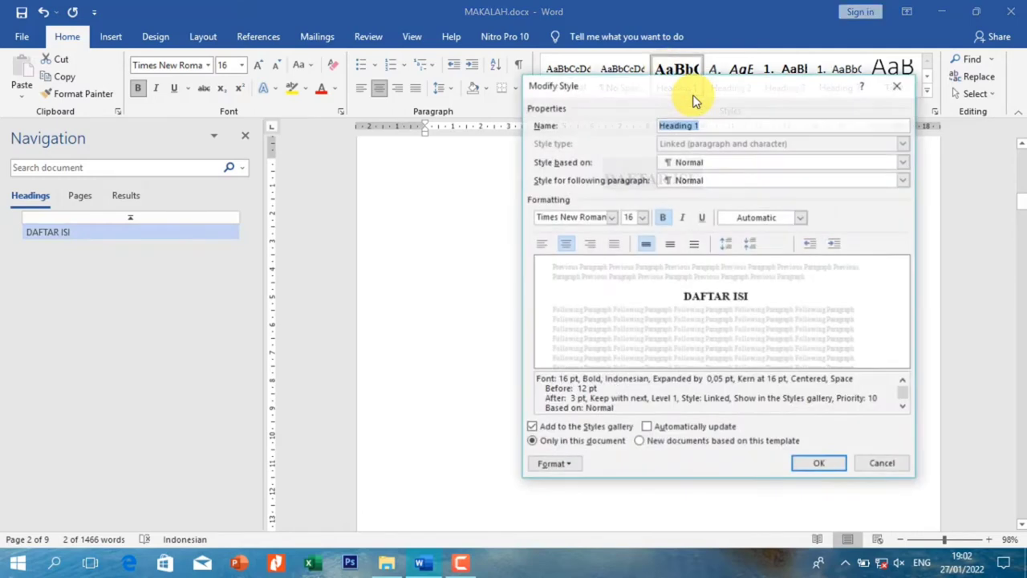
left_click(642, 217)
left_click(629, 271)
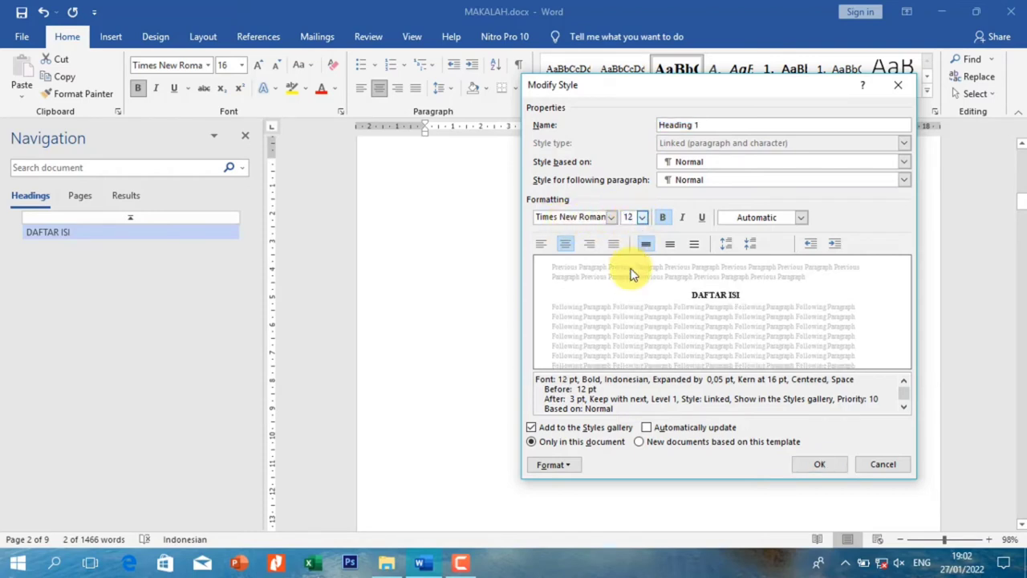
left_click(562, 464)
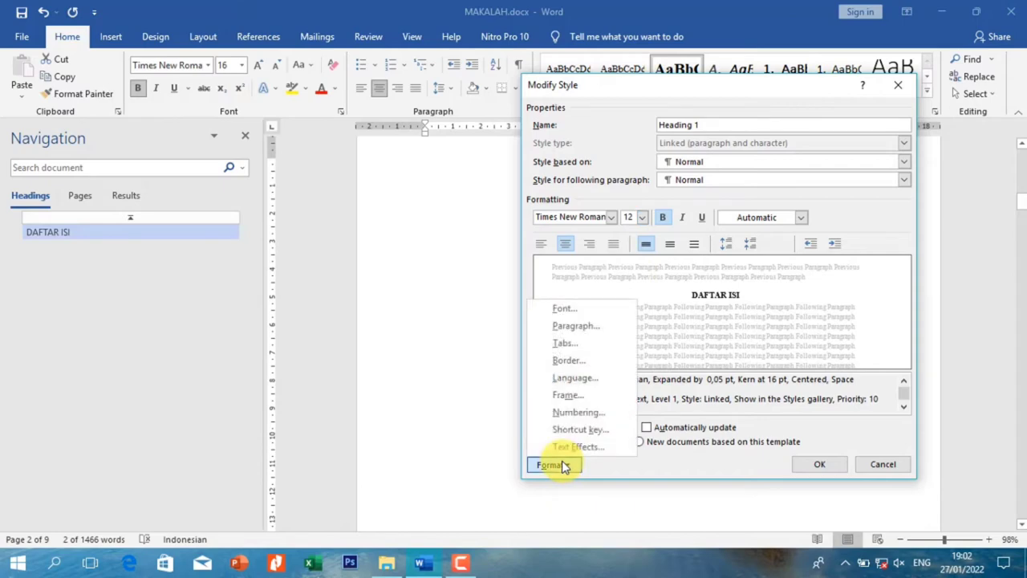
left_click(572, 326)
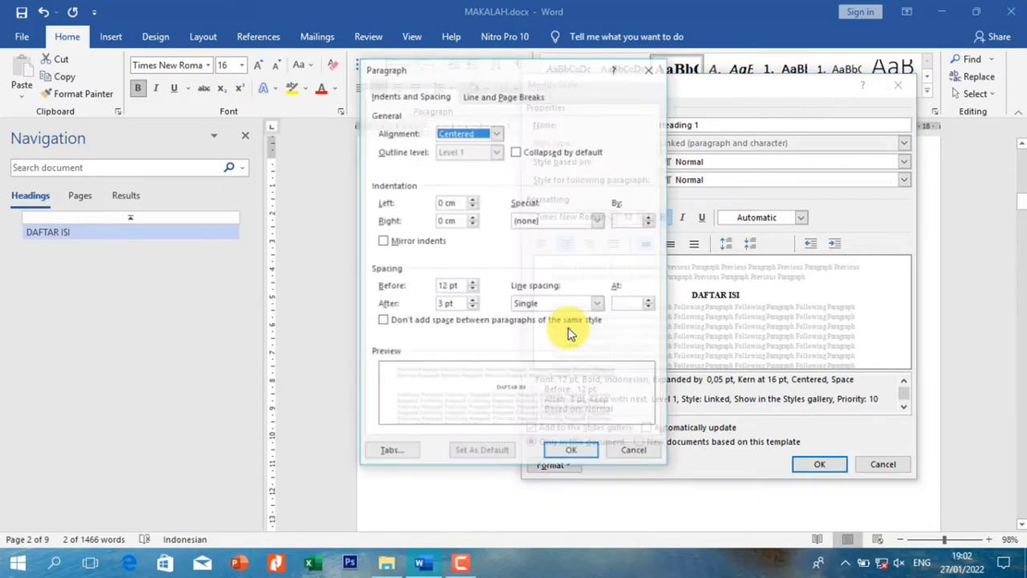
left_click(472, 289)
left_click(472, 290)
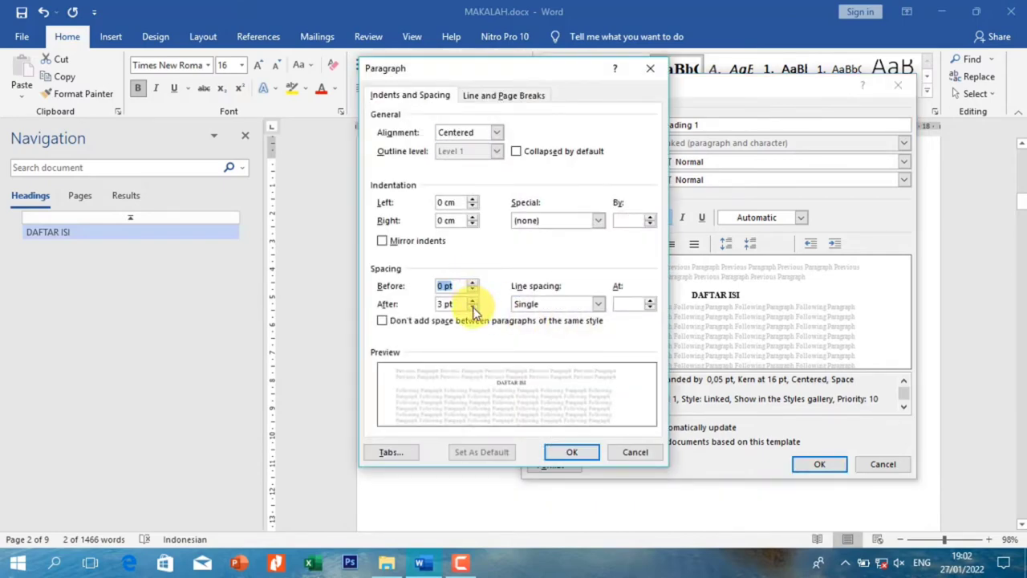
left_click(472, 308)
left_click(598, 305)
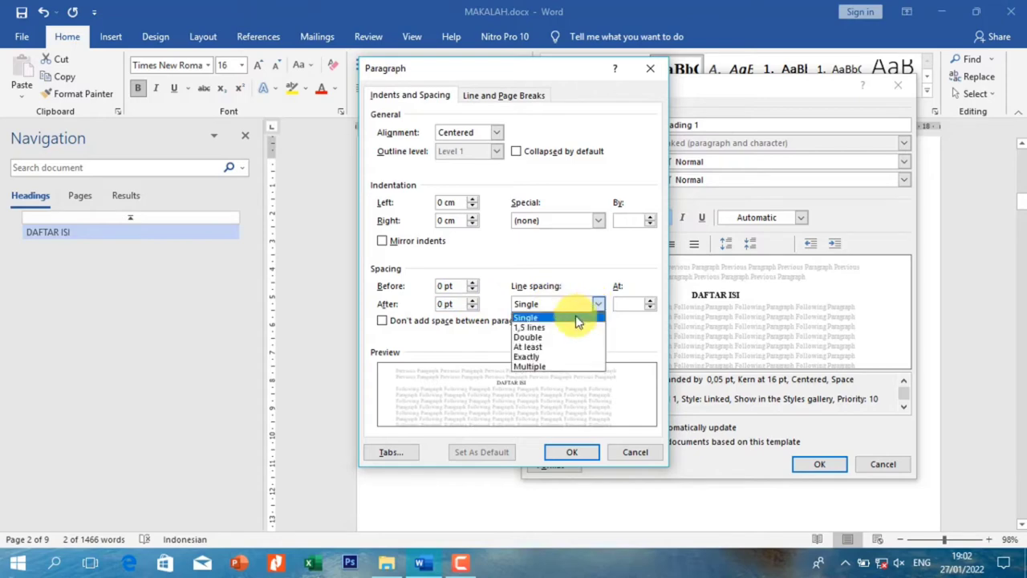
left_click(562, 324)
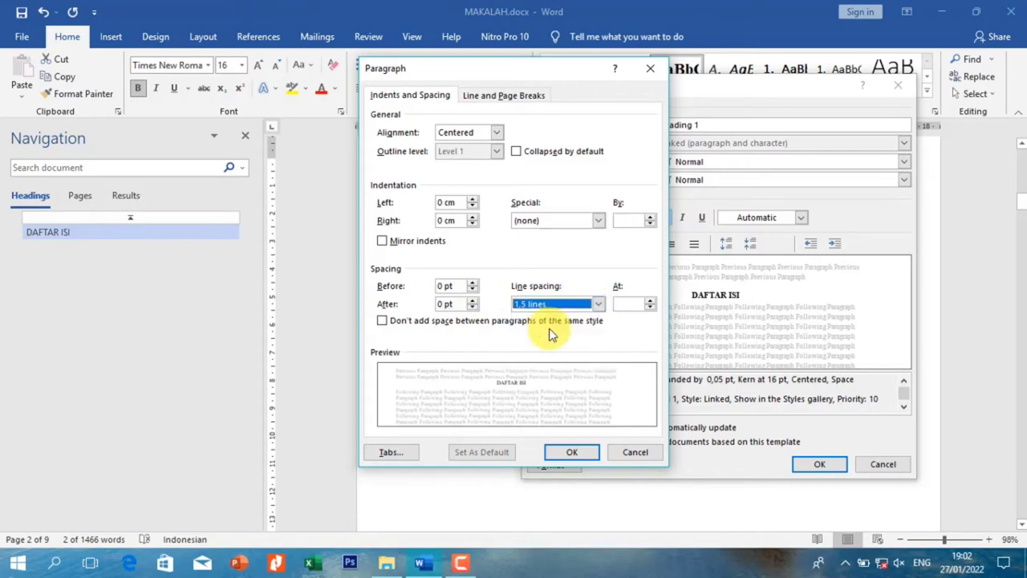
left_click(570, 451)
left_click(813, 466)
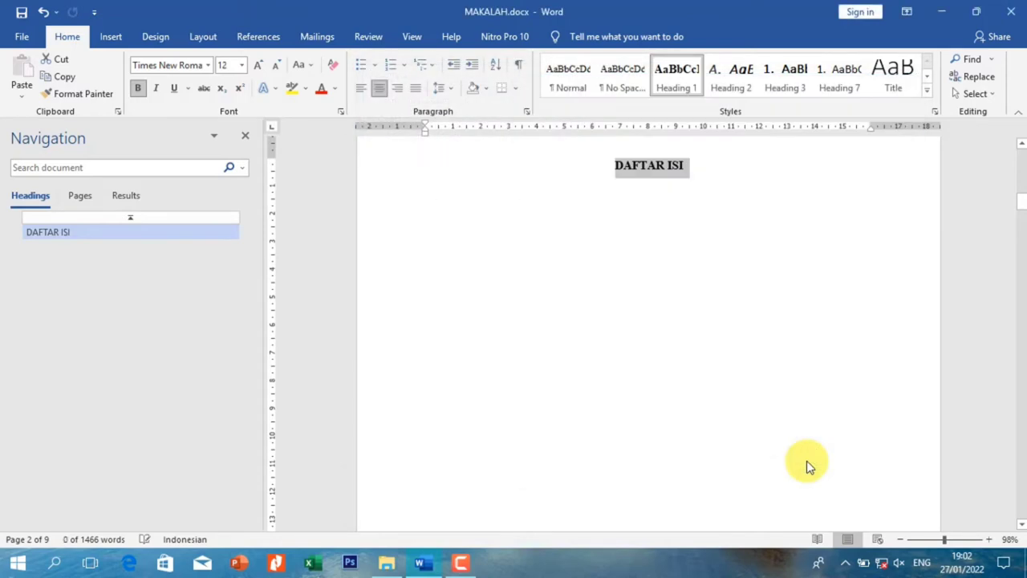
- Join and re-split the BAB 1 and PENDAHULUAN lines, then apply Heading 1 to both
left_click(670, 186)
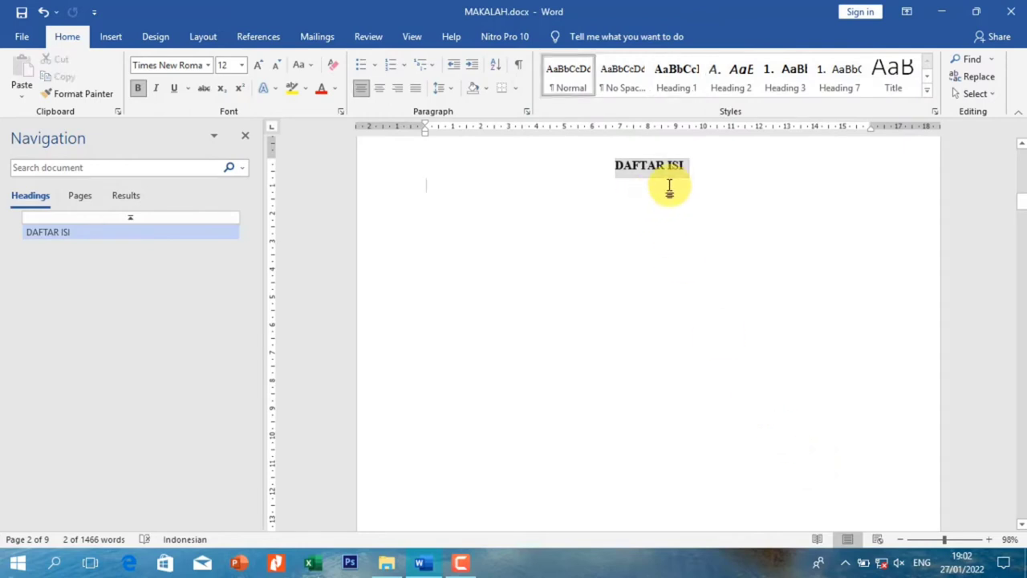
left_click_drag(1020, 205, 1020, 243)
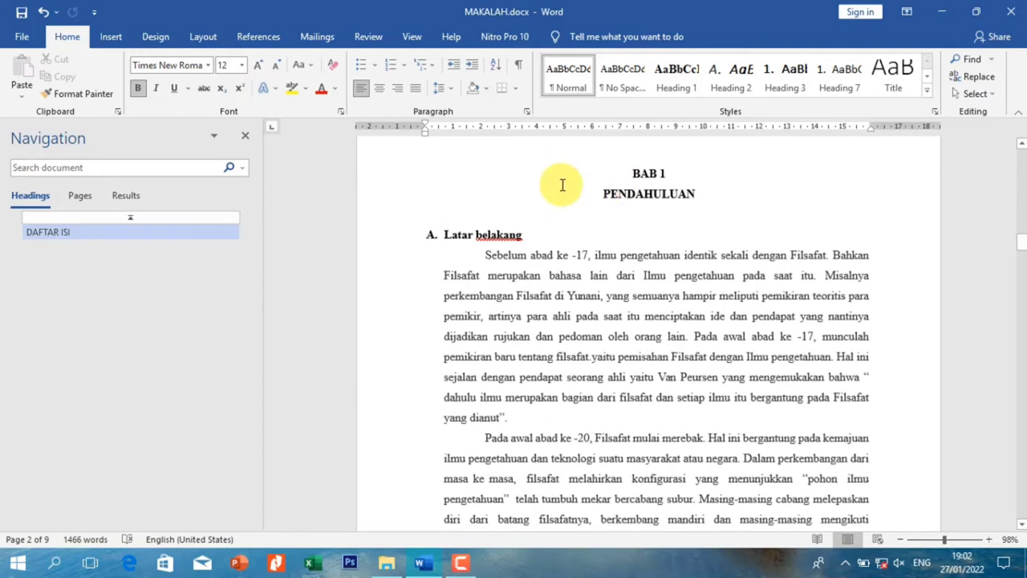
double_click(417, 190)
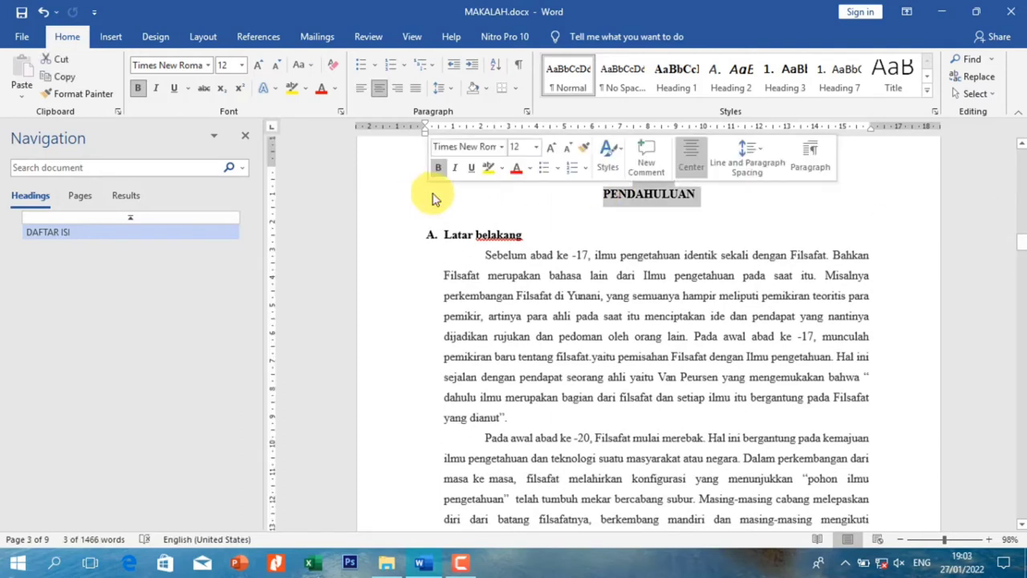
left_click(606, 200)
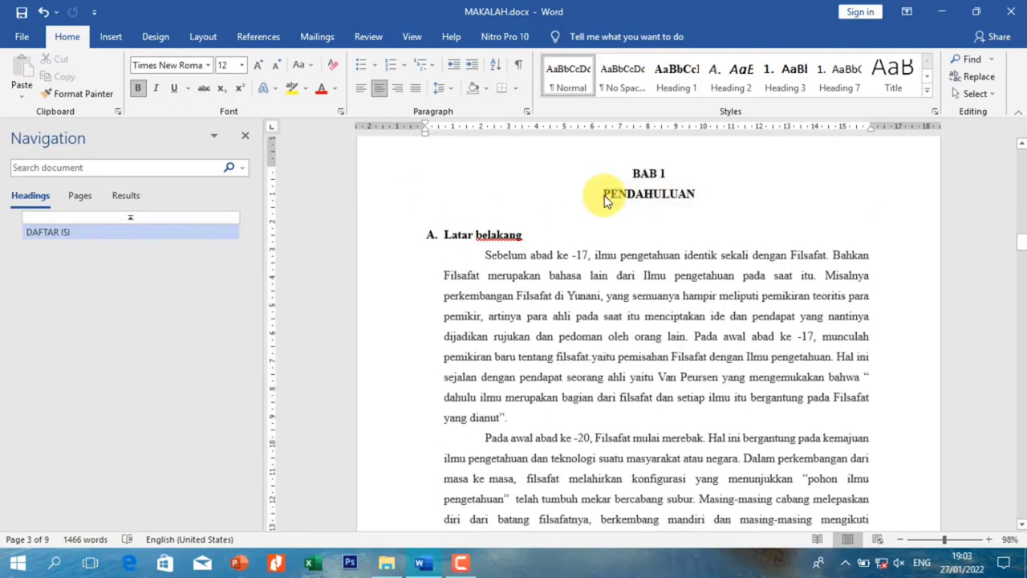
key("BackSpace")
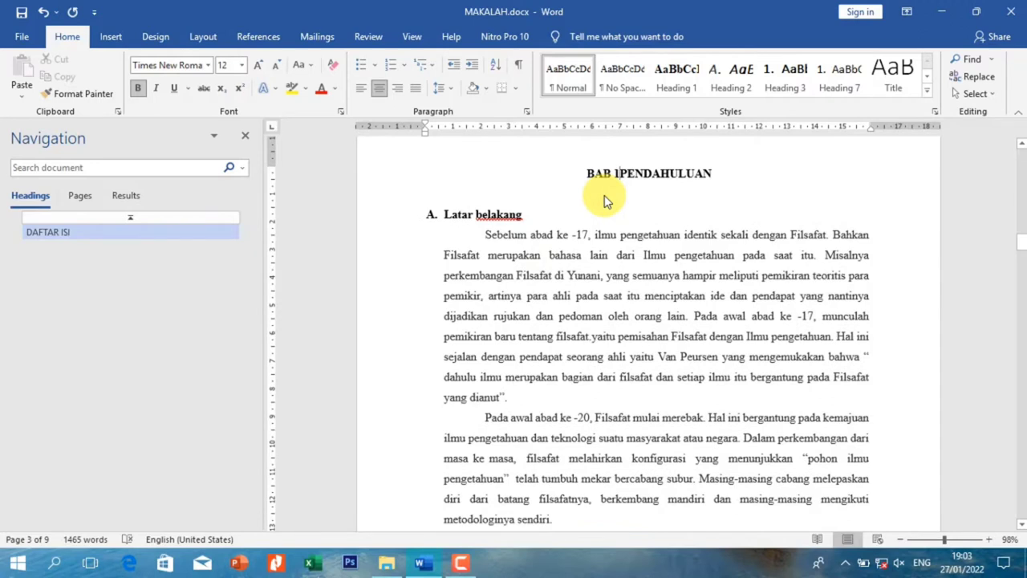
key("Return")
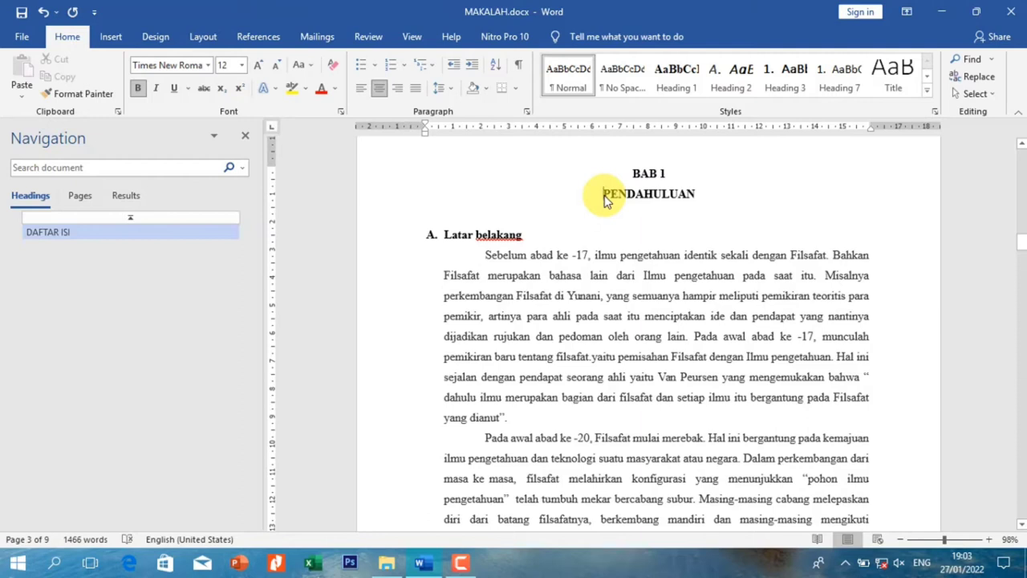
key("BackSpace")
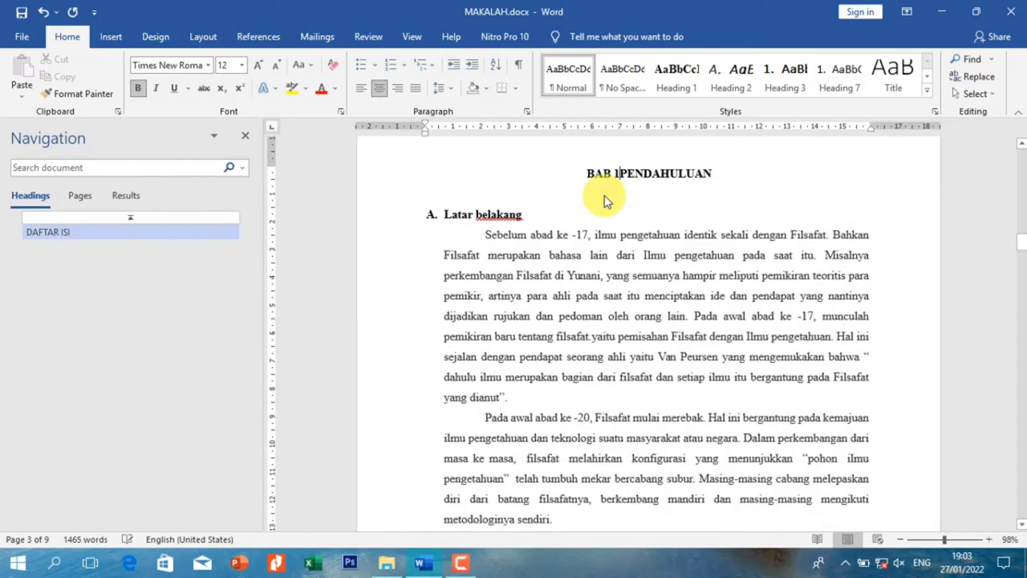
key("Return")
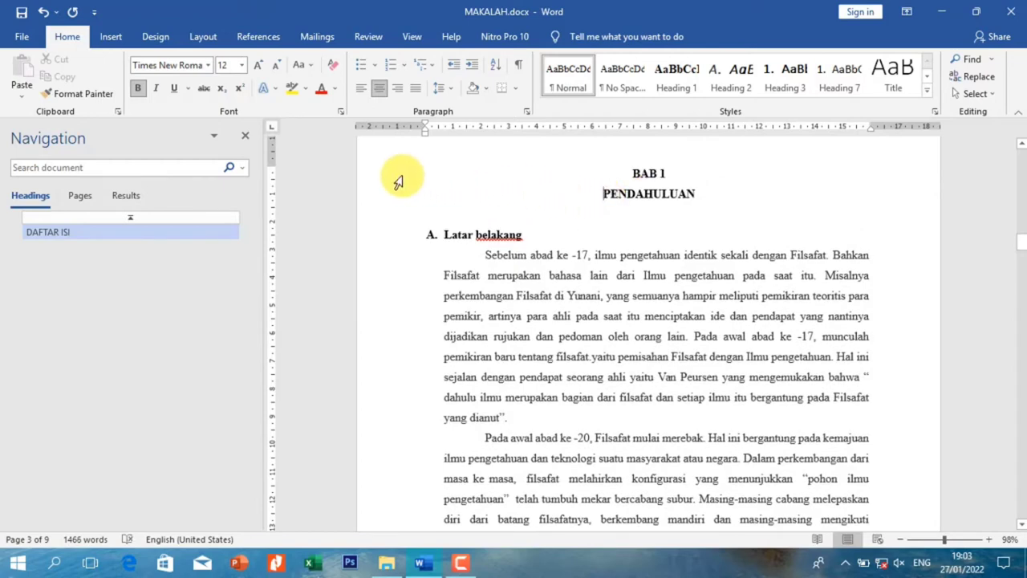
left_click_drag(398, 183, 411, 200)
left_click(692, 77)
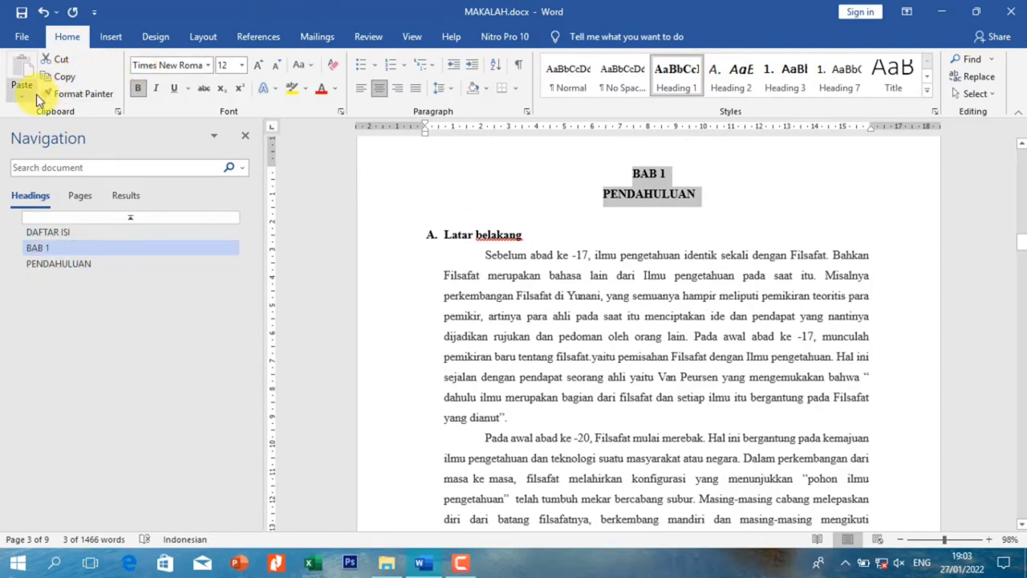
- Clear the style, separate the lines with a Shift+Enter break, and reapply Heading 1
left_click(44, 11)
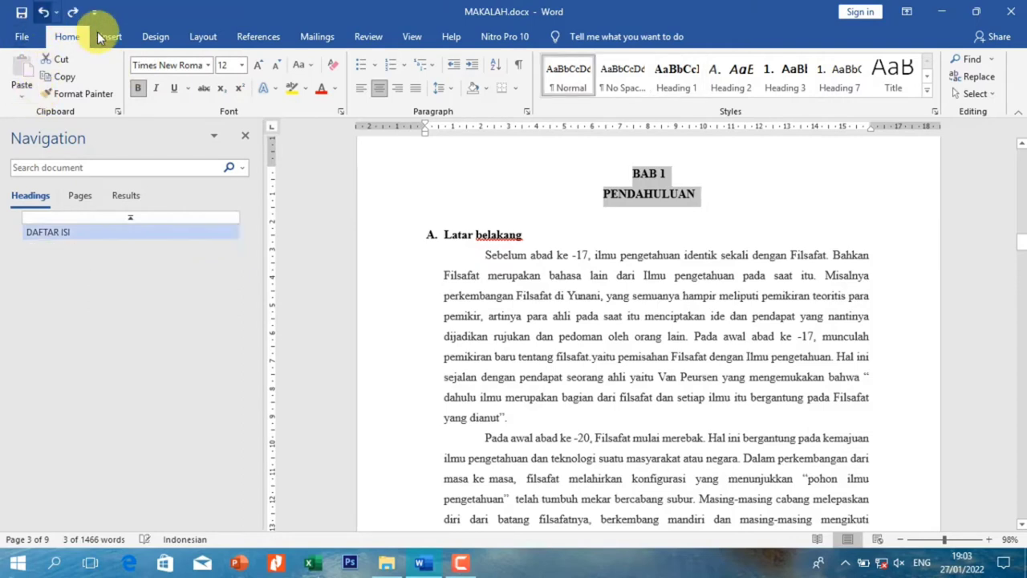
left_click(603, 196)
key("shift+Return")
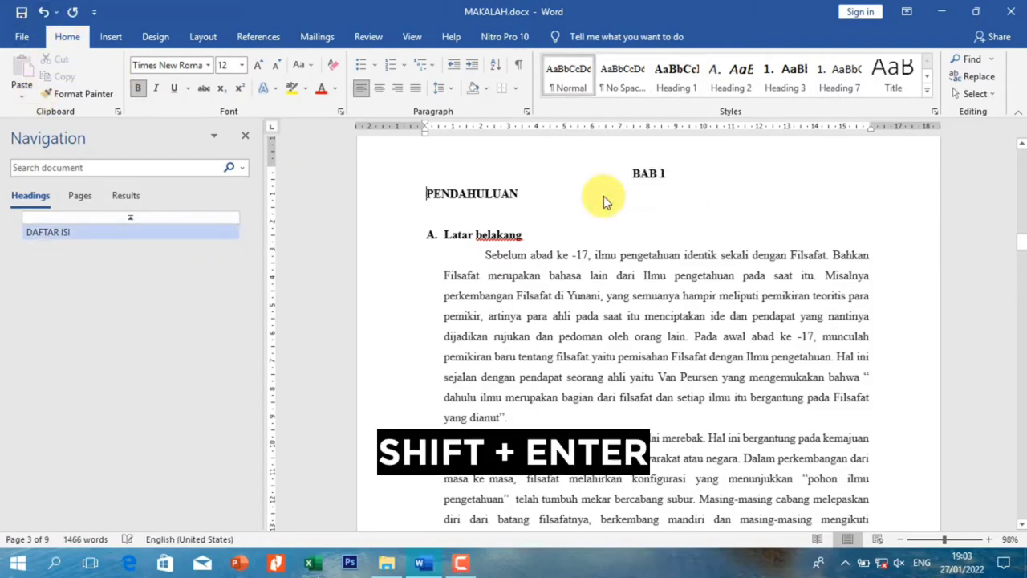
key("BackSpace")
key("shift+Return")
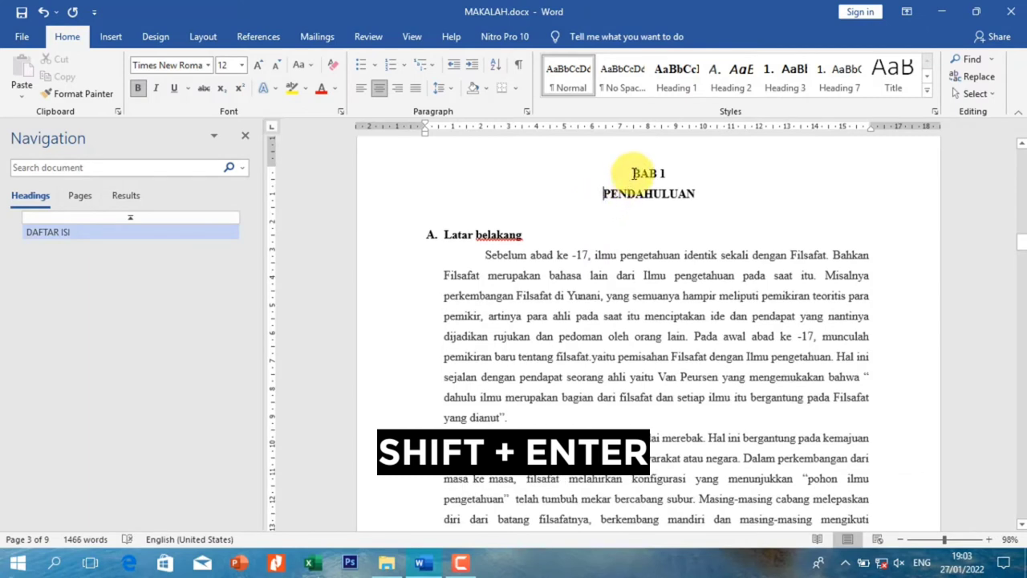
left_click_drag(634, 173, 699, 198)
left_click(679, 79)
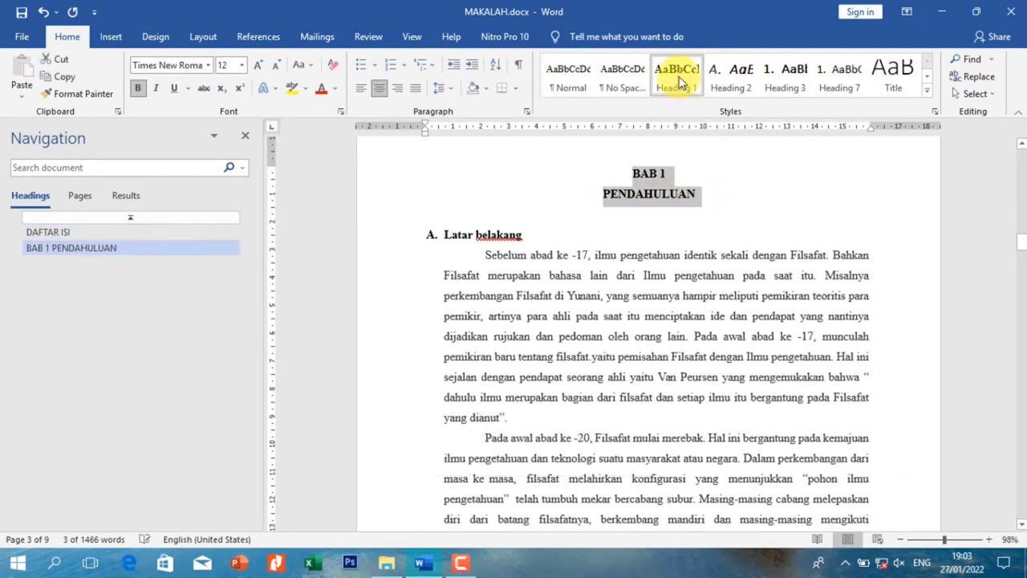
left_click(740, 199)
- Apply Heading 1 to the BAB II PEMBAHASAN, BAB III KESIMPULAN and DAFTAR PUSTAKA titles
left_click_drag(1020, 244, 1020, 301)
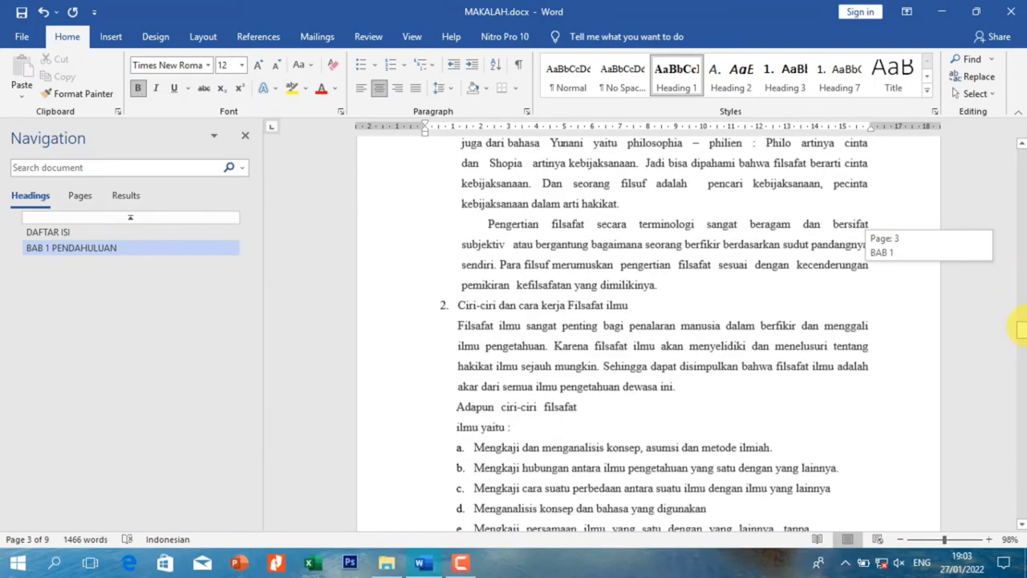
left_click_drag(1021, 301, 1021, 315)
left_click_drag(623, 258, 697, 279)
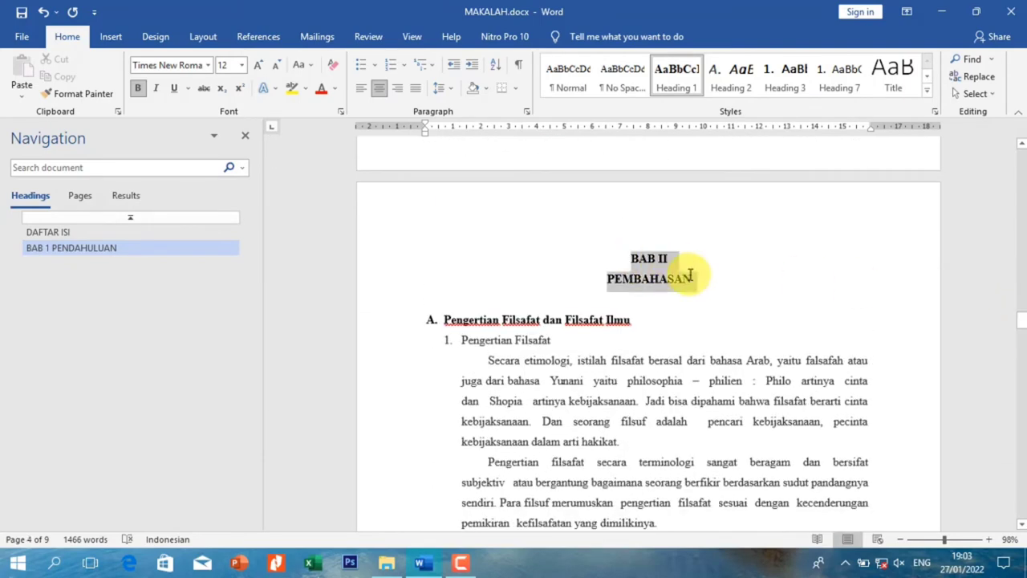
left_click(676, 86)
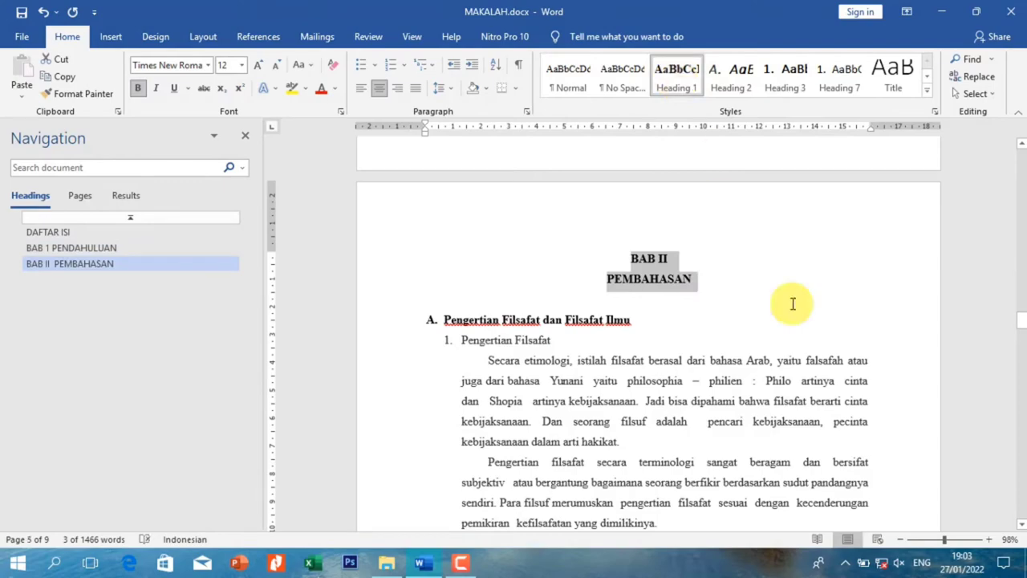
left_click_drag(1021, 331, 1020, 386)
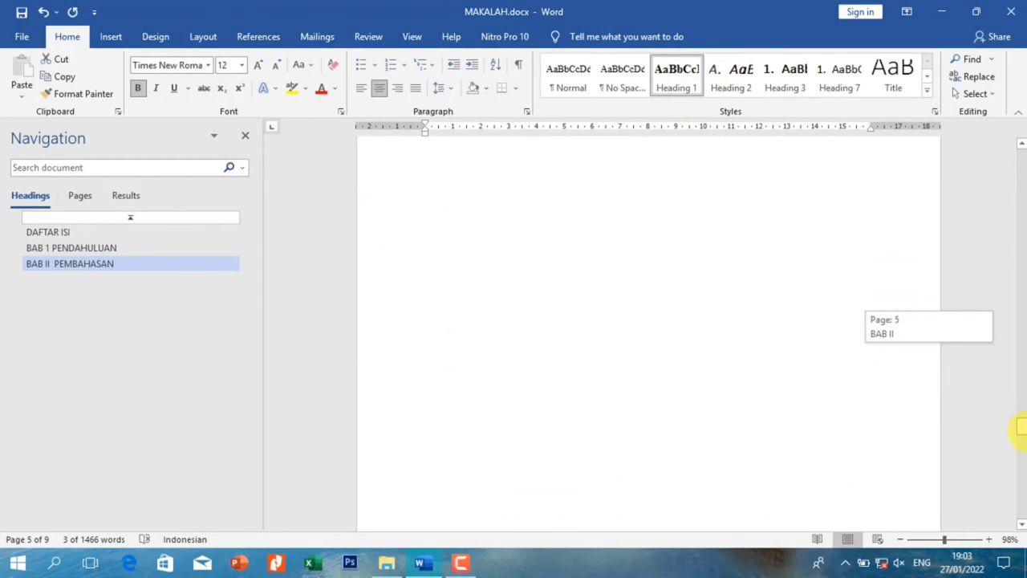
left_click_drag(1020, 386, 1020, 443)
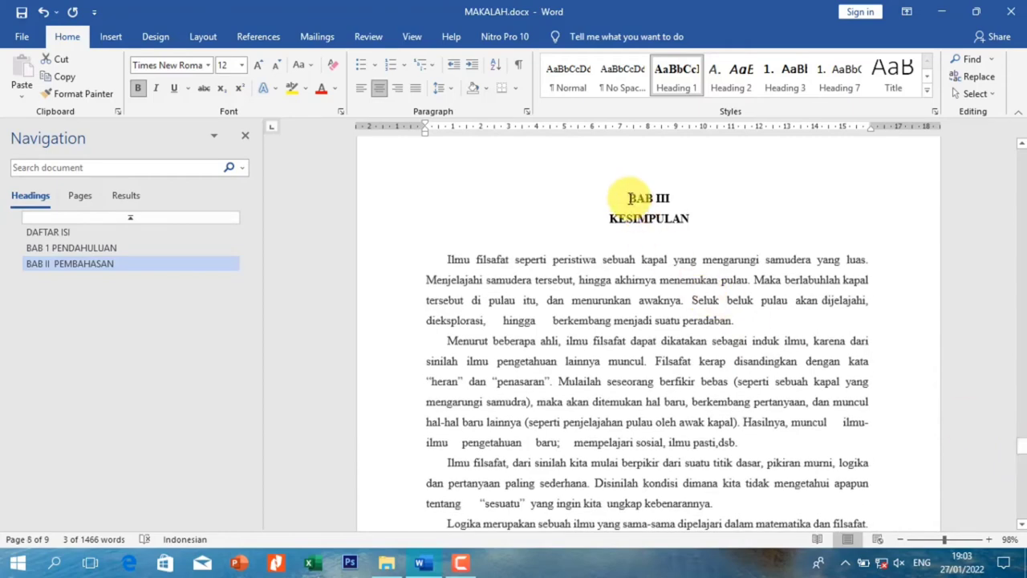
left_click_drag(627, 197, 692, 219)
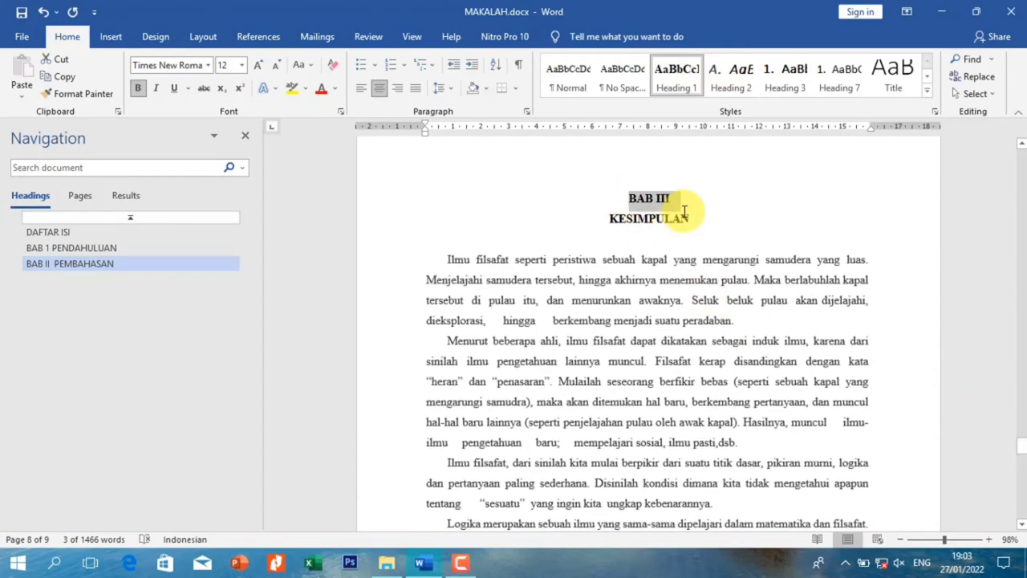
left_click(676, 71)
left_click_drag(1022, 445, 1019, 488)
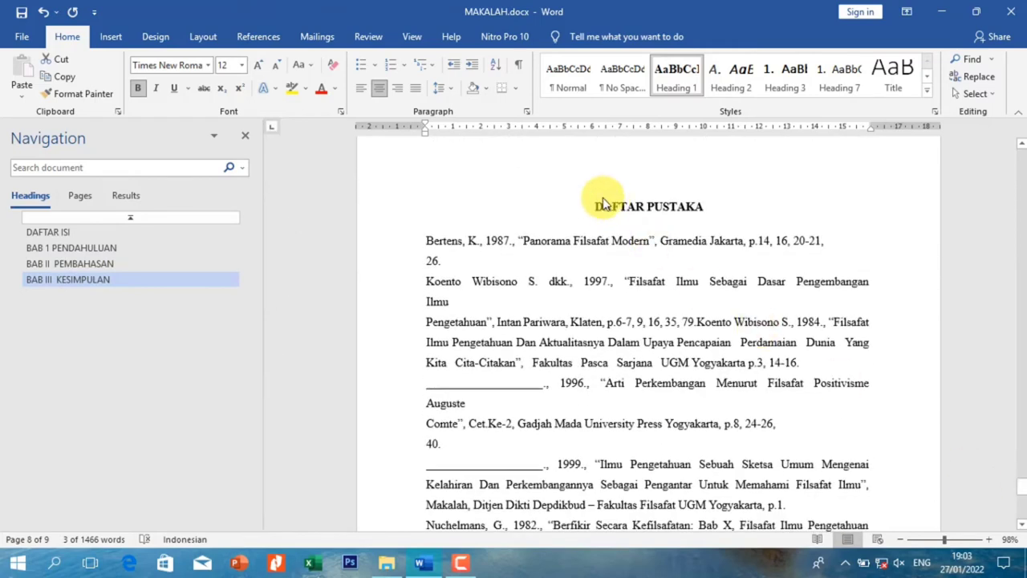
left_click_drag(595, 207, 702, 210)
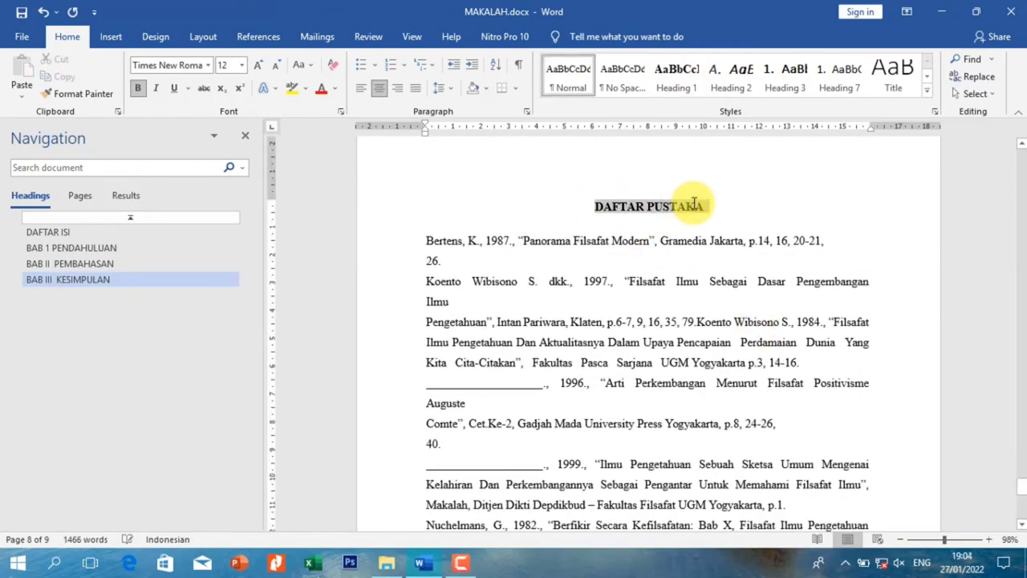
left_click(686, 78)
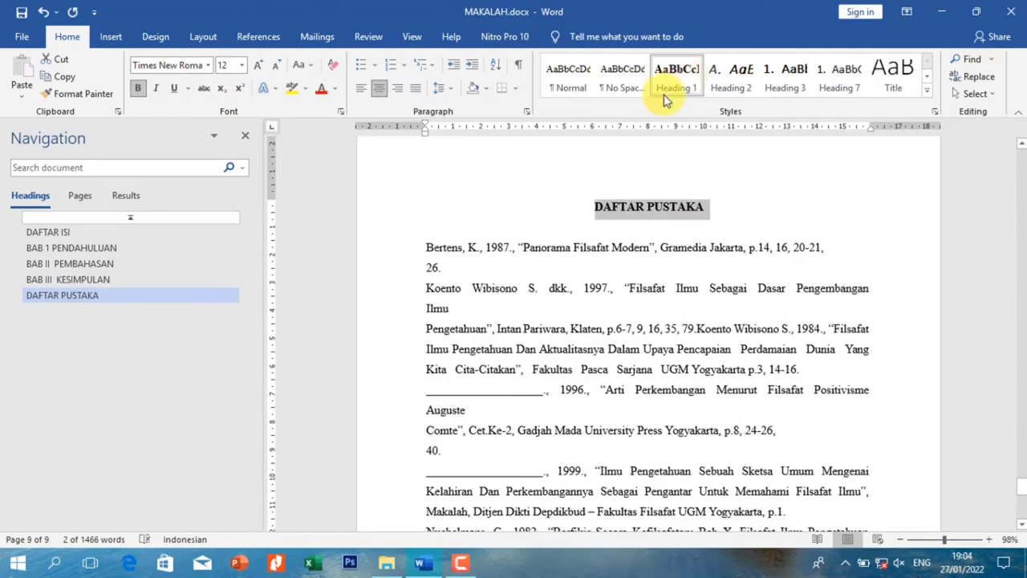
- Navigate back to BAB 1 via the Navigation pane and apply Heading 2 to Latar belakang
left_click(63, 280)
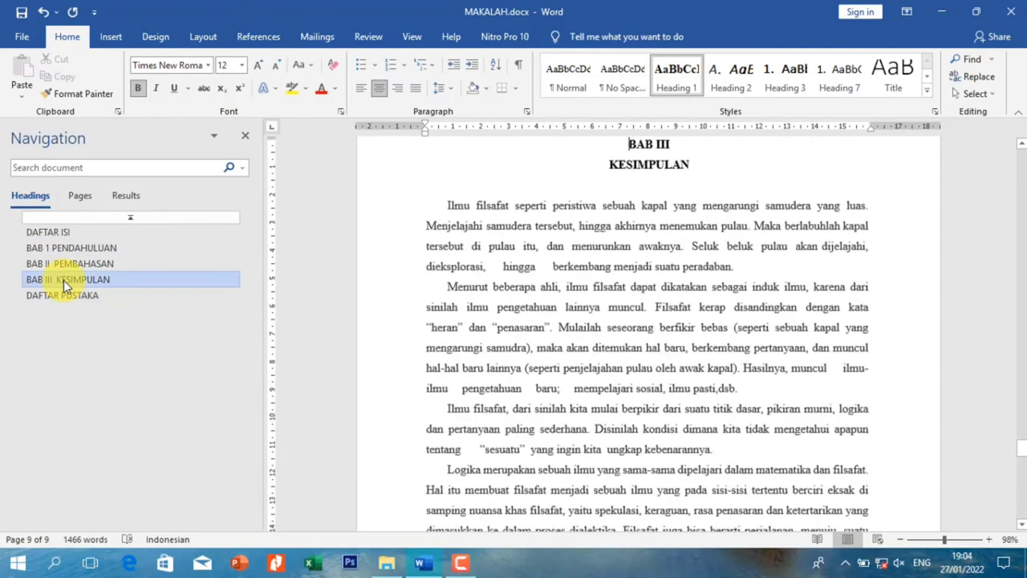
left_click(64, 262)
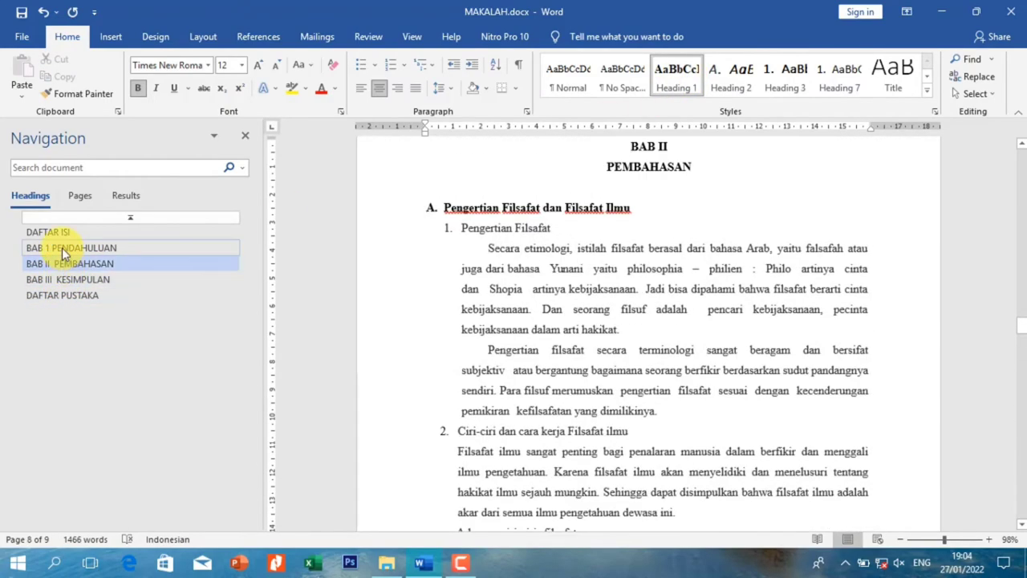
left_click(62, 247)
left_click(49, 233)
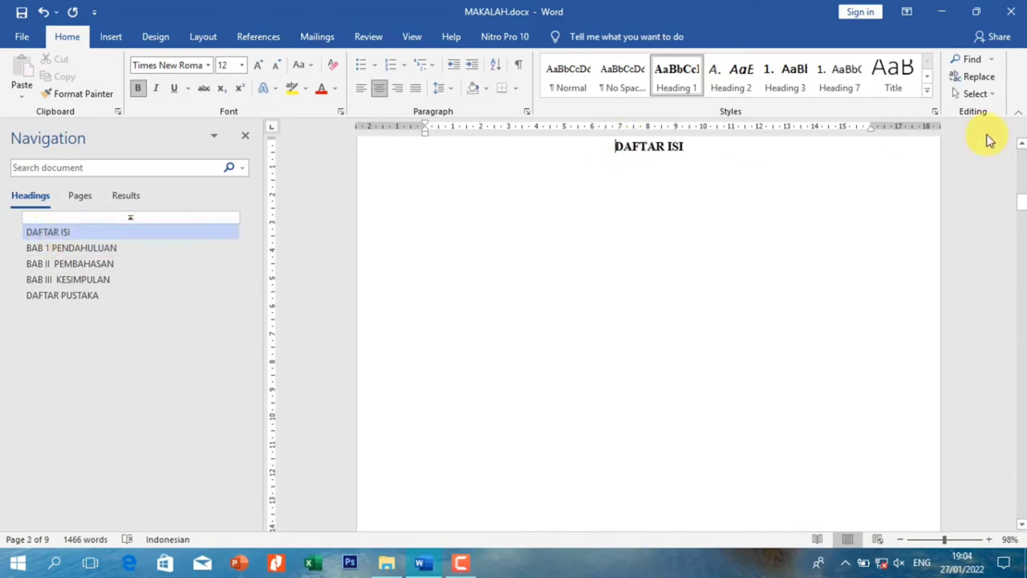
mouse_move(1020, 204)
left_mouse_down()
mouse_move(1022, 242)
mouse_move(1024, 229)
left_mouse_up()
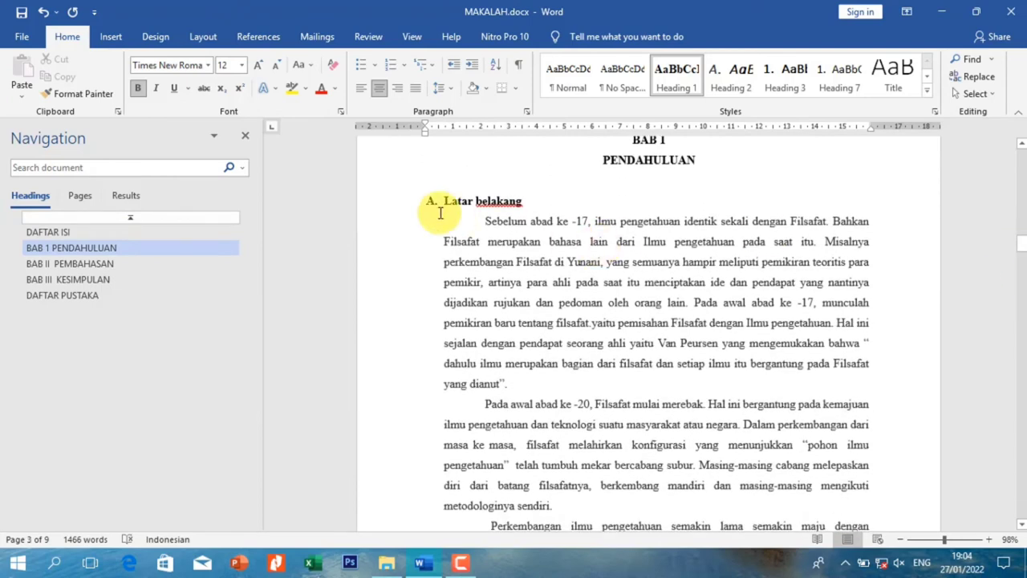
left_click(403, 203)
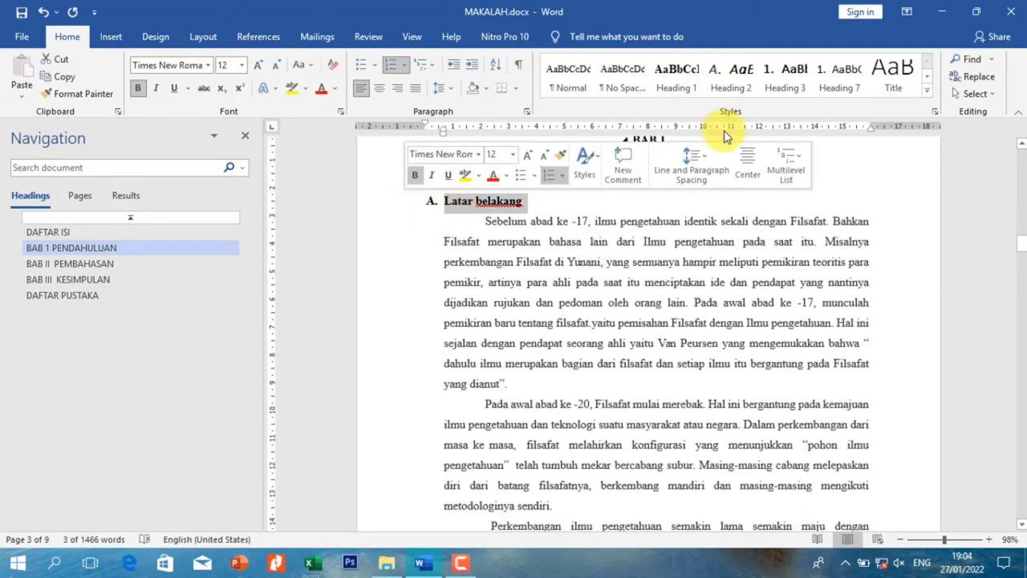
left_click(737, 80)
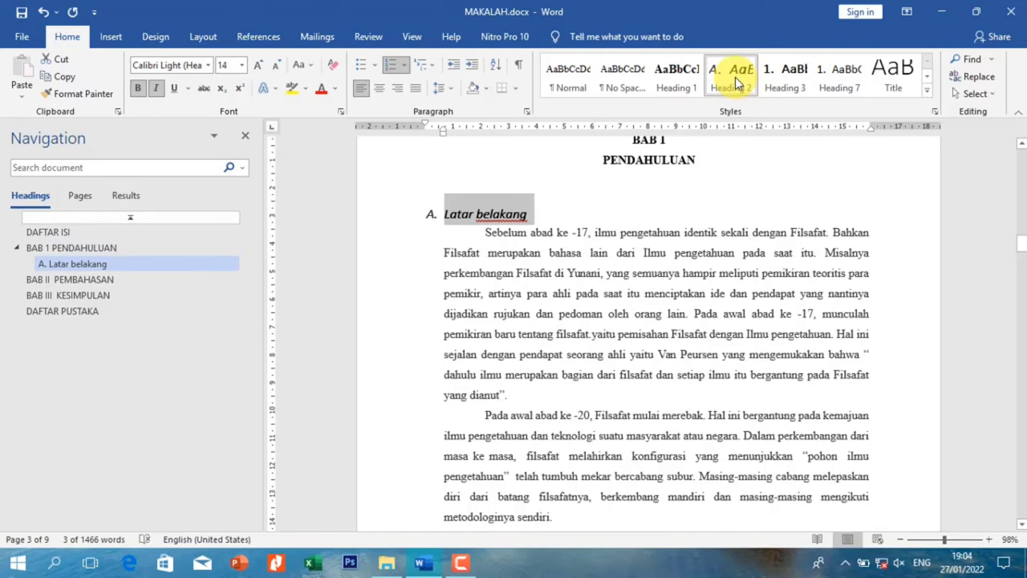
- Set the Heading 2 style font to Times New Roman 12 pt
right_click(735, 77)
left_click(759, 102)
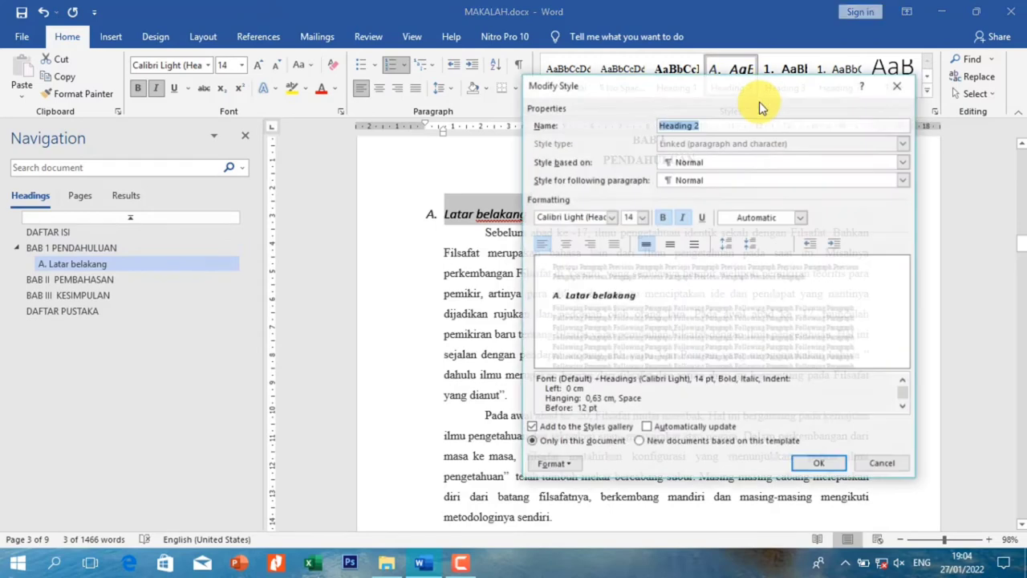
left_click(612, 217)
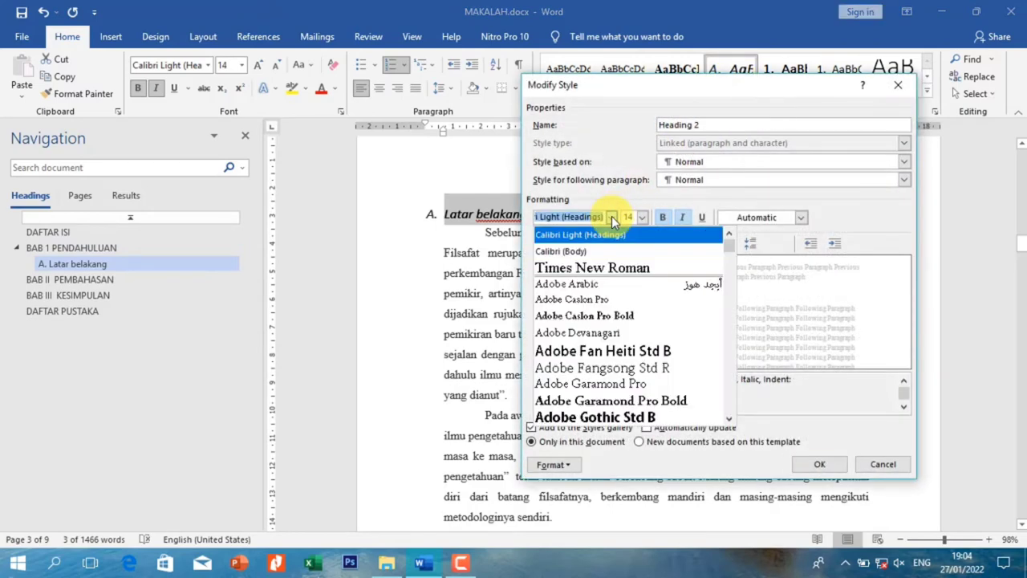
left_click(590, 268)
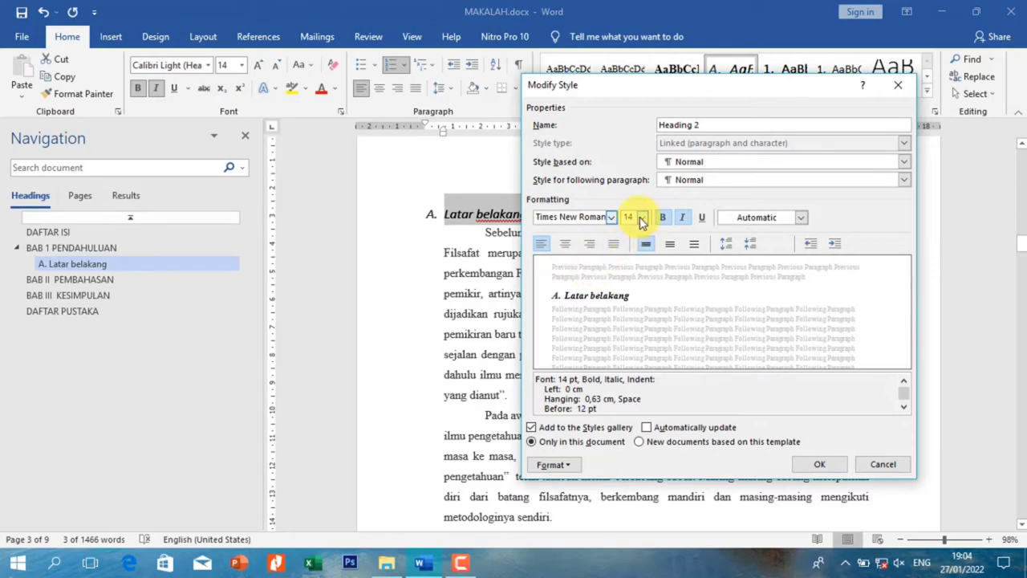
left_click(641, 220)
left_click(627, 271)
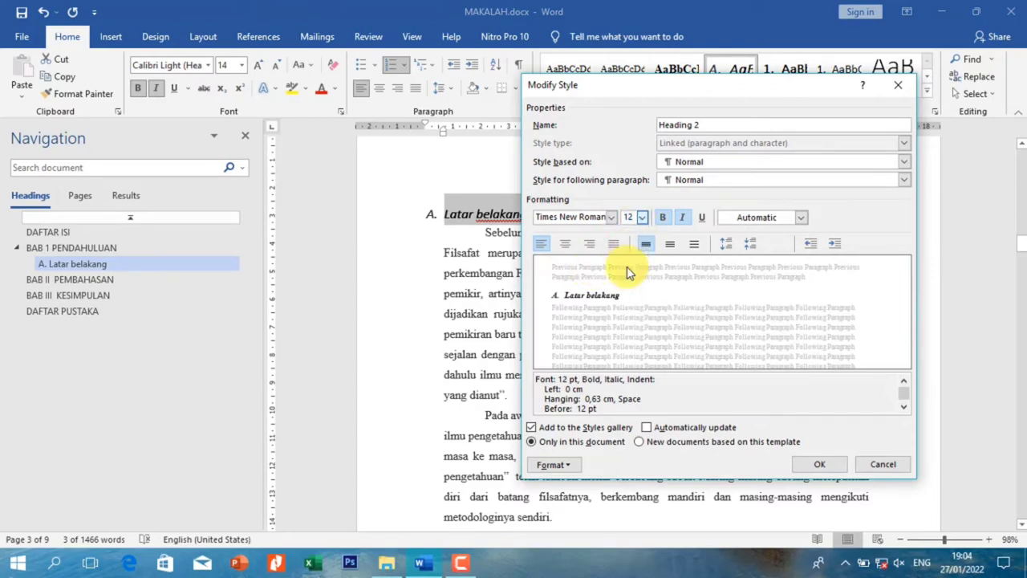
- Give Heading 2 0 pt spacing before and after and 1.5 line spacing, then save it
left_click(554, 465)
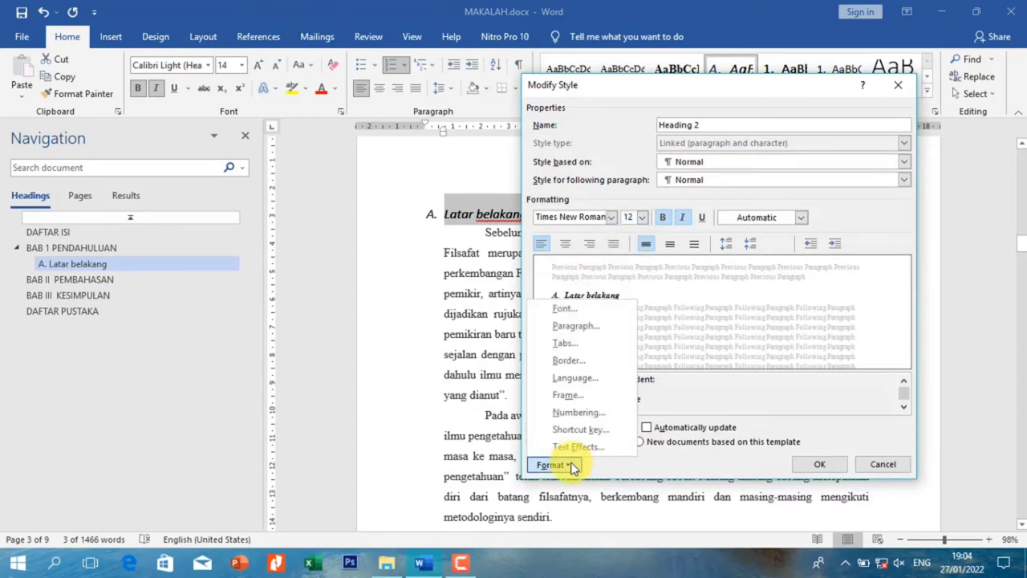
left_click(582, 329)
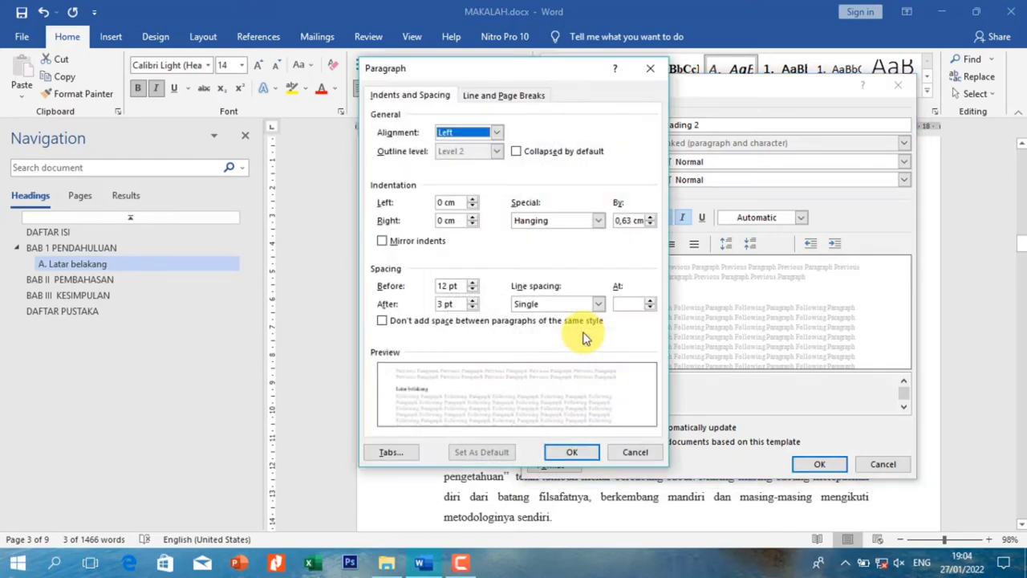
left_click(473, 290)
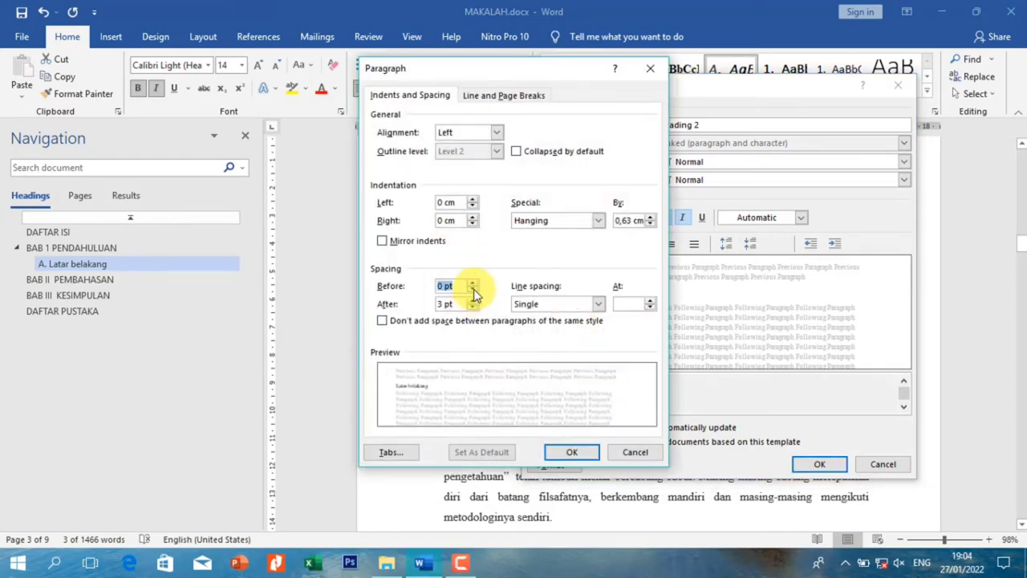
left_click(473, 307)
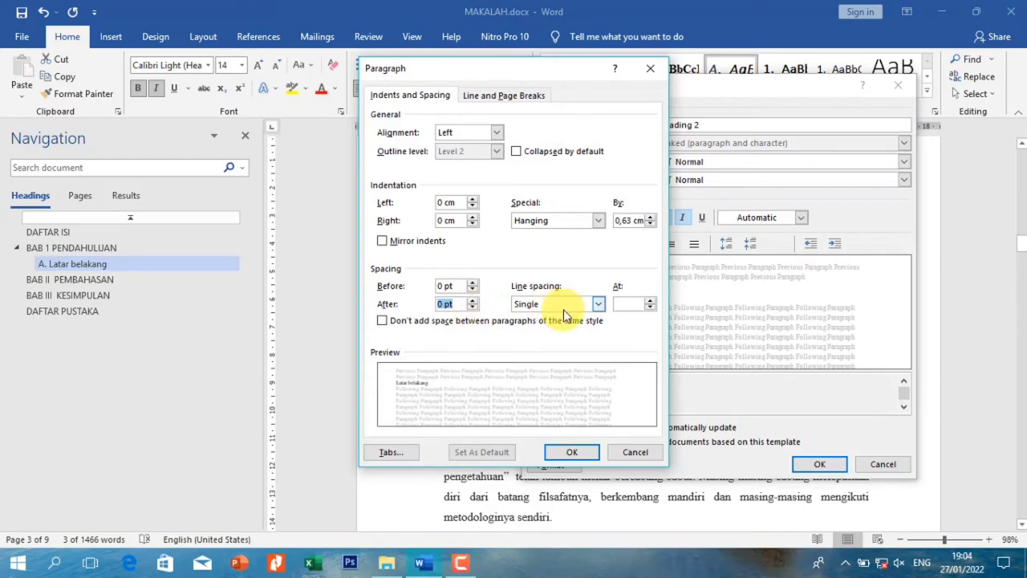
left_click(598, 304)
left_click(551, 329)
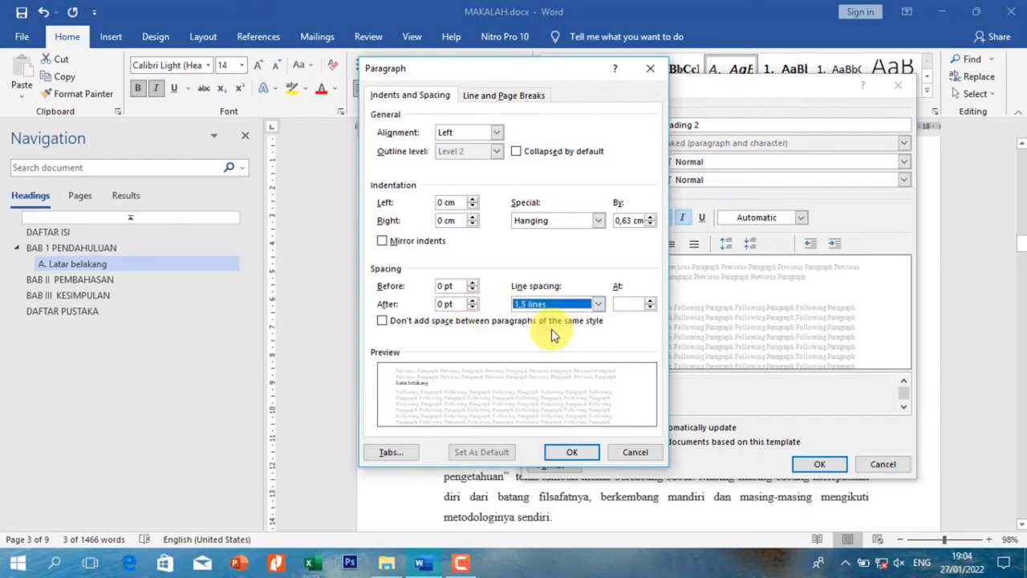
left_click(572, 452)
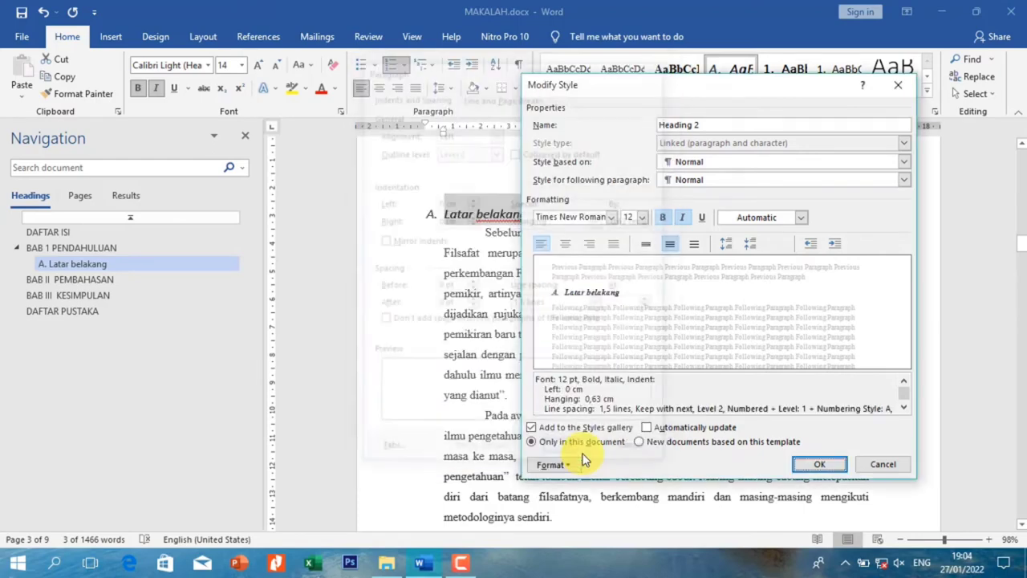
left_click(809, 464)
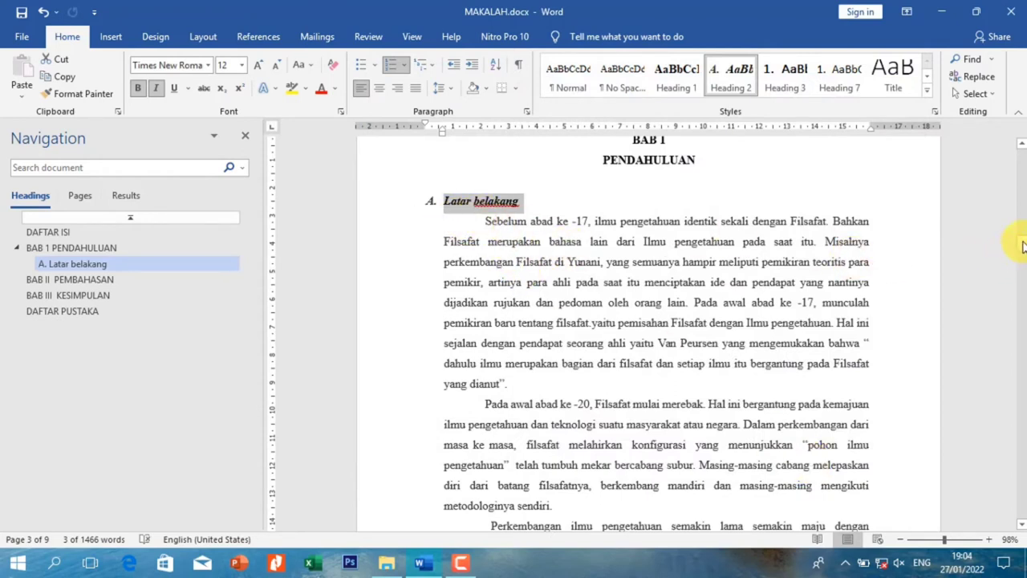
- Turn off italic in the Heading 2 style so Latar belakang shows bold and upright
left_click_drag(1023, 245, 1021, 246)
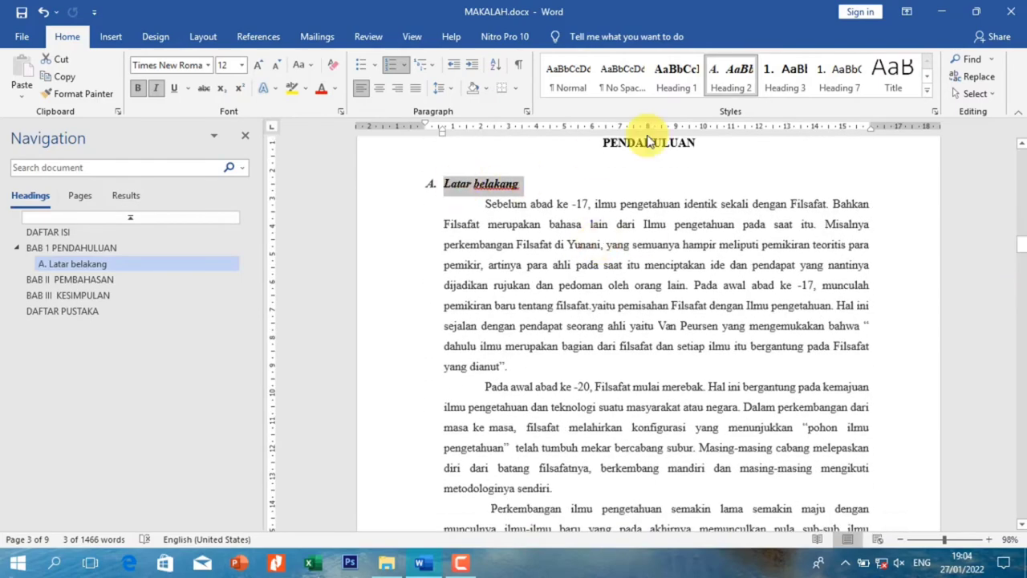
left_click(698, 87)
right_click(725, 76)
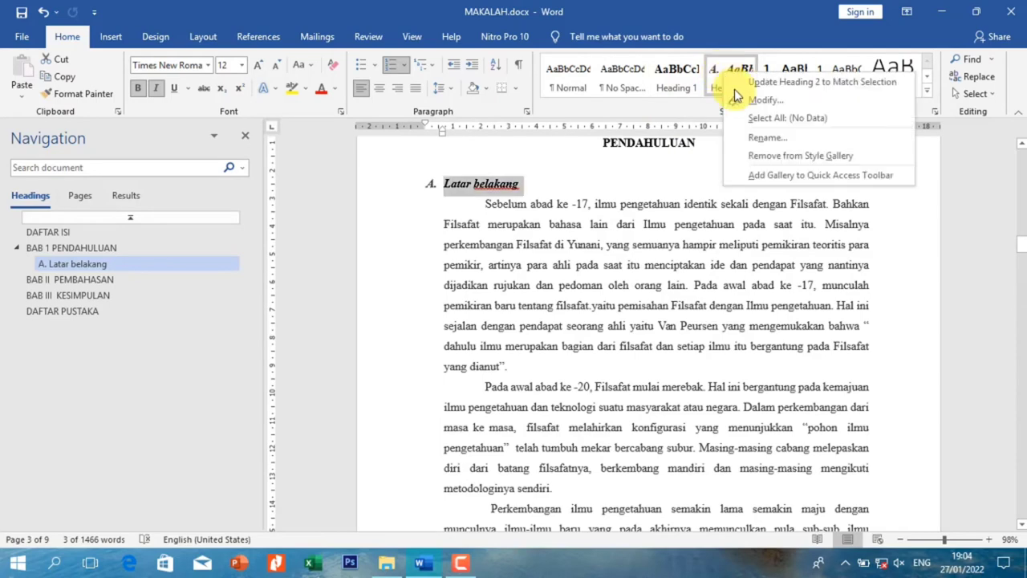
left_click(734, 97)
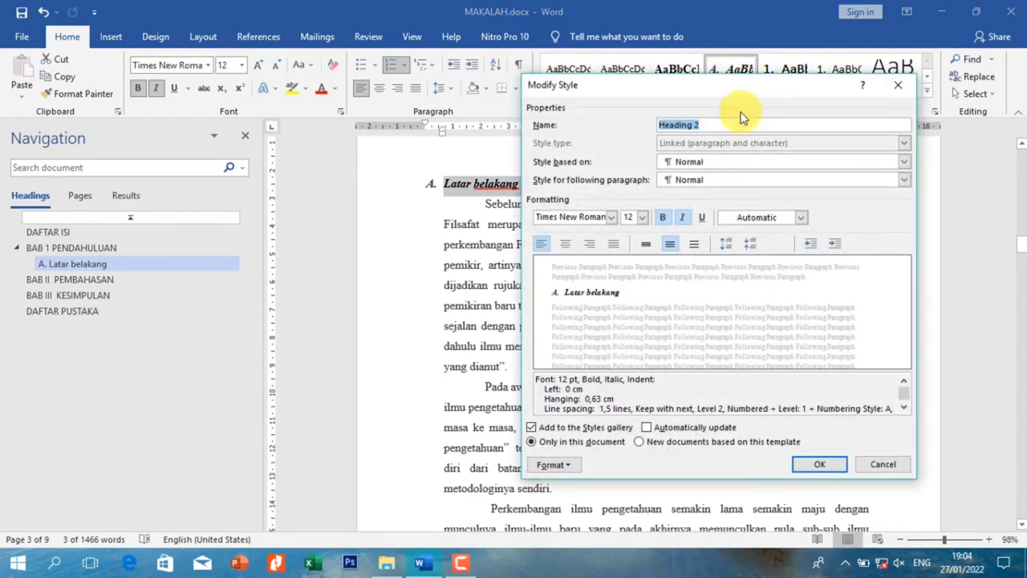
left_click(684, 216)
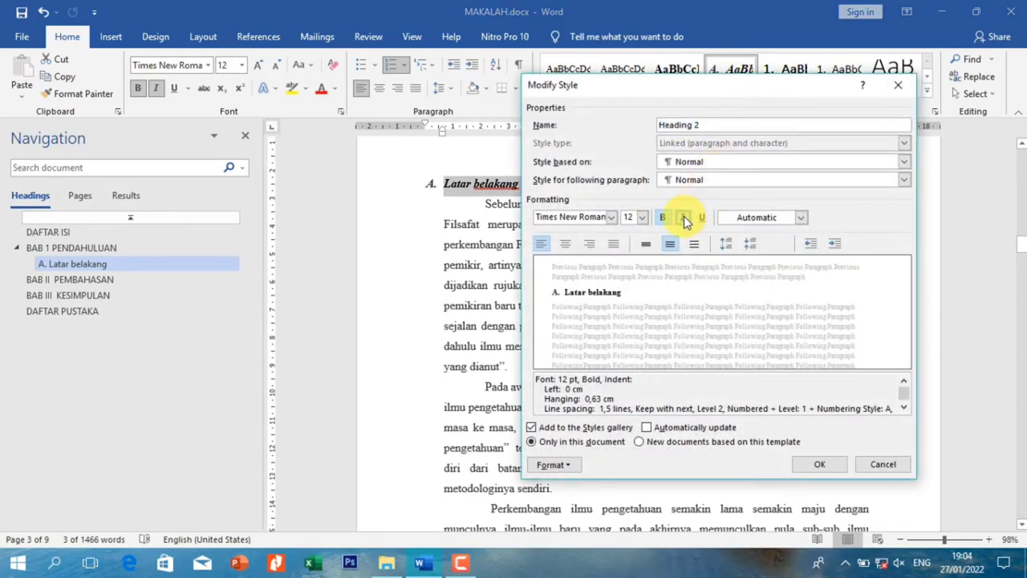
left_click(819, 465)
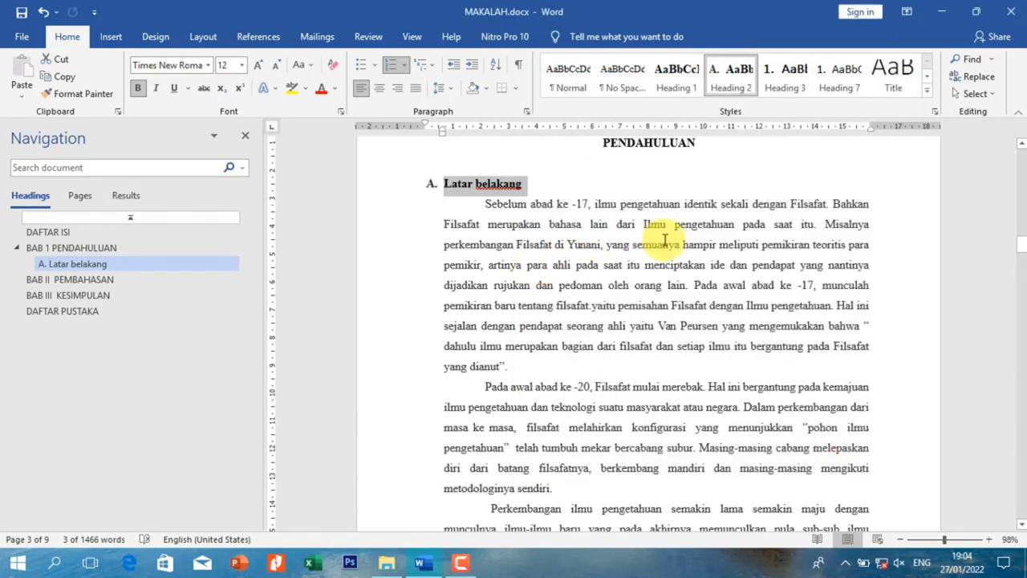
left_click(885, 245)
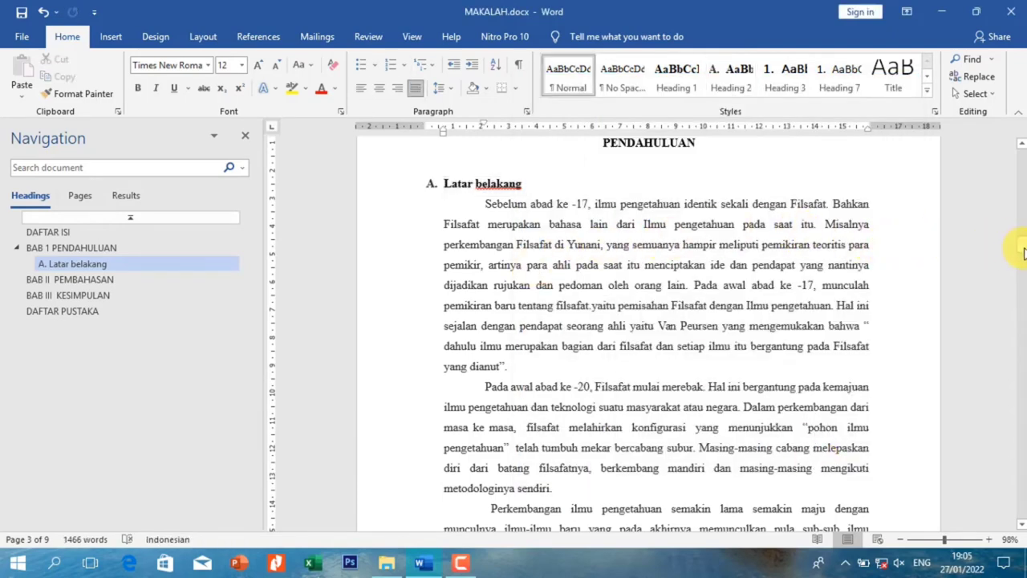
- Apply Heading 2 to Rumusan Masalah and Tujuan Penulisan, lettering them B and C
left_click_drag(1023, 251, 1023, 271)
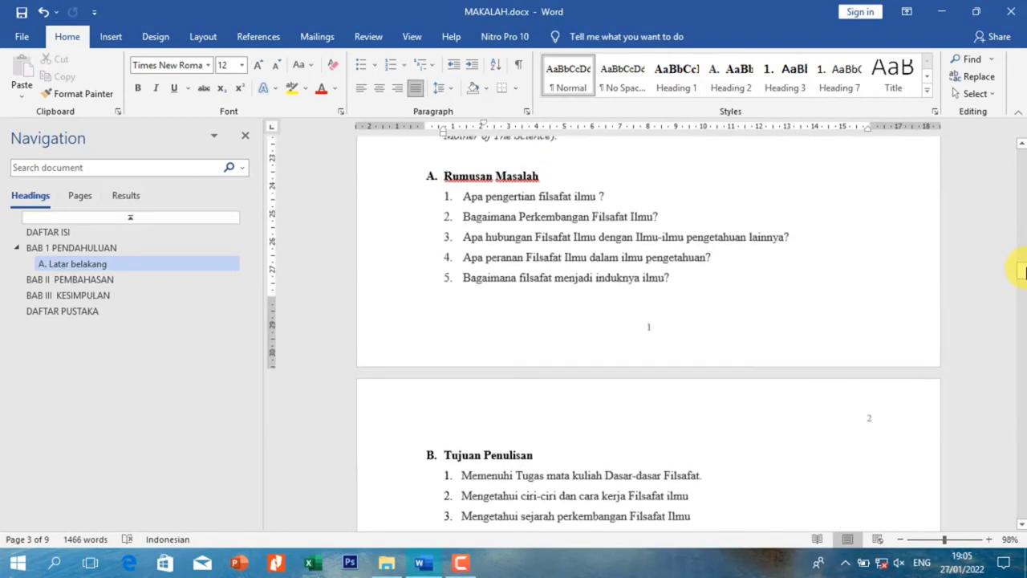
left_click(395, 184)
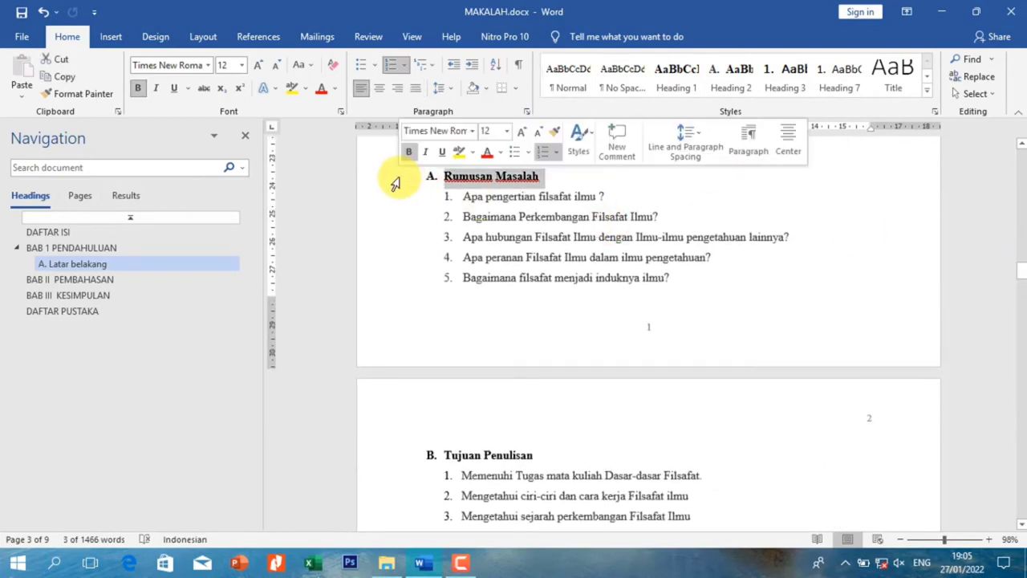
left_click(727, 87)
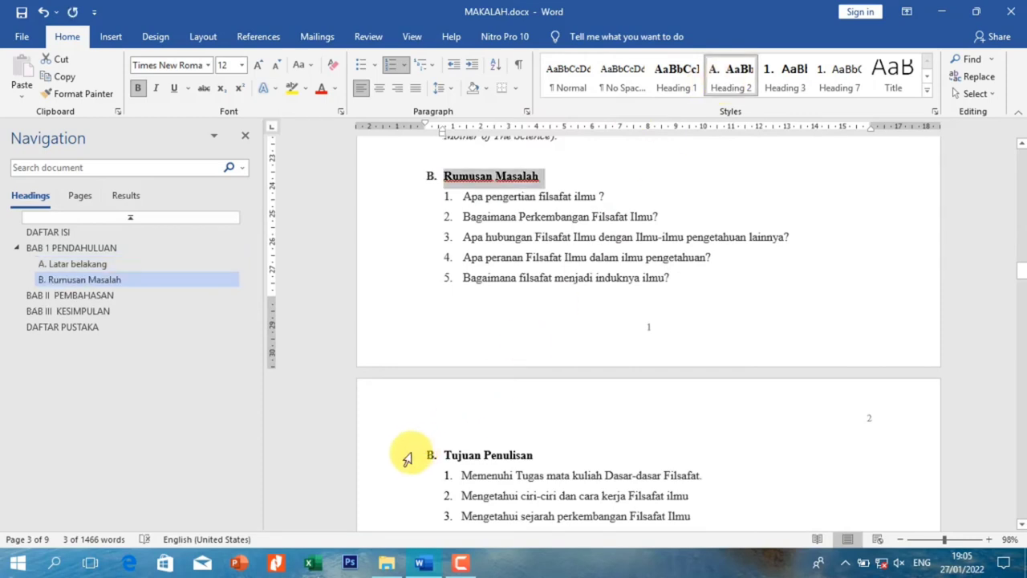
left_click(407, 457)
left_click(734, 85)
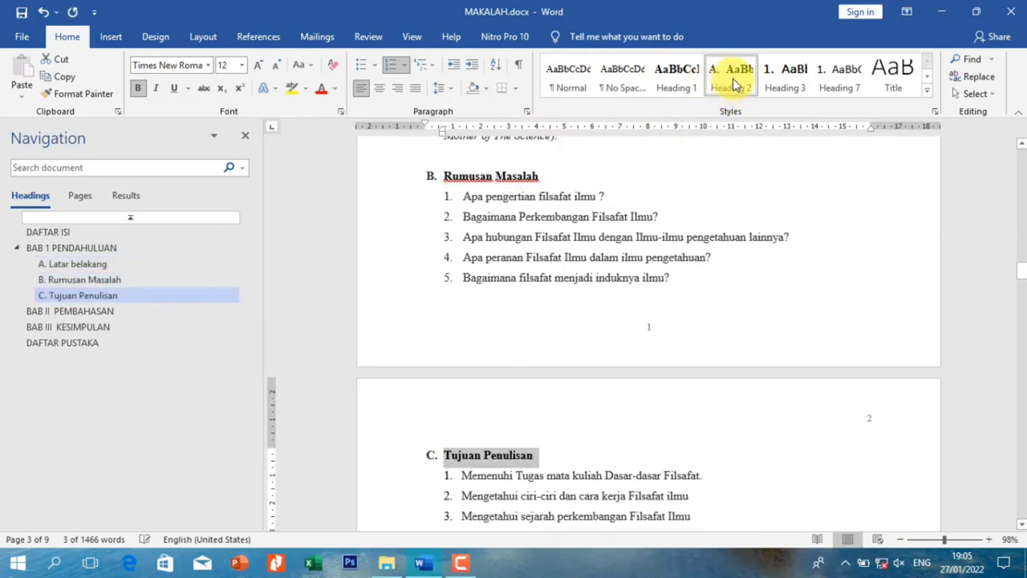
left_click(715, 258)
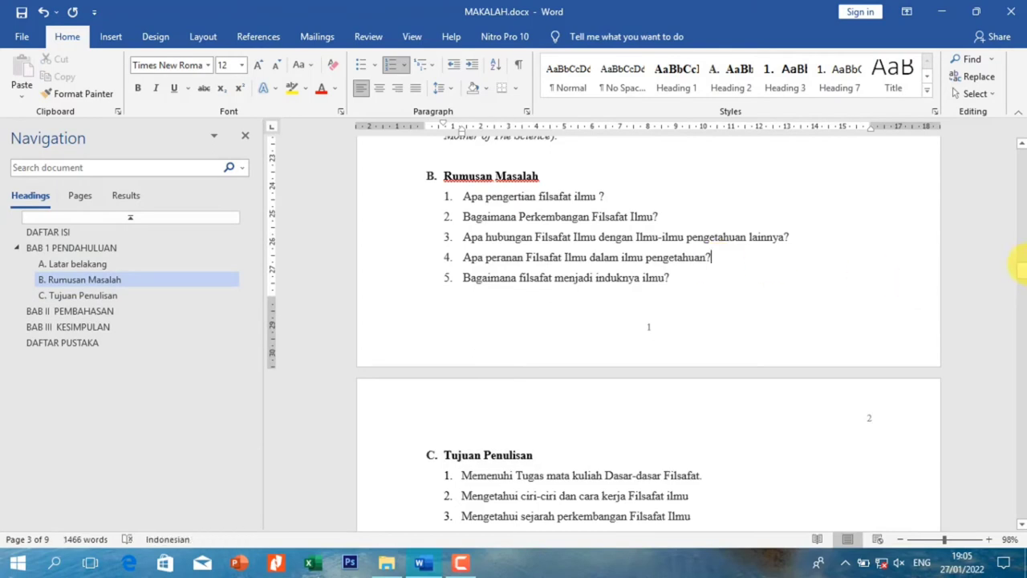
left_click_drag(1022, 268, 1020, 330)
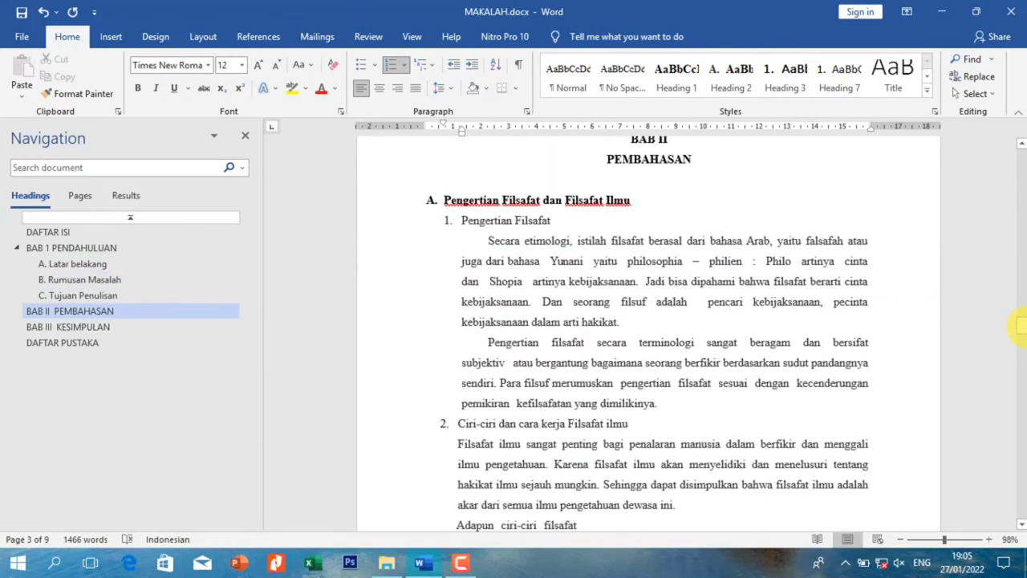
- Apply Heading 2 to Pengertian Filsafat dan Filsafat Ilmu, then select its D. letter
left_click(400, 203)
left_click(732, 74)
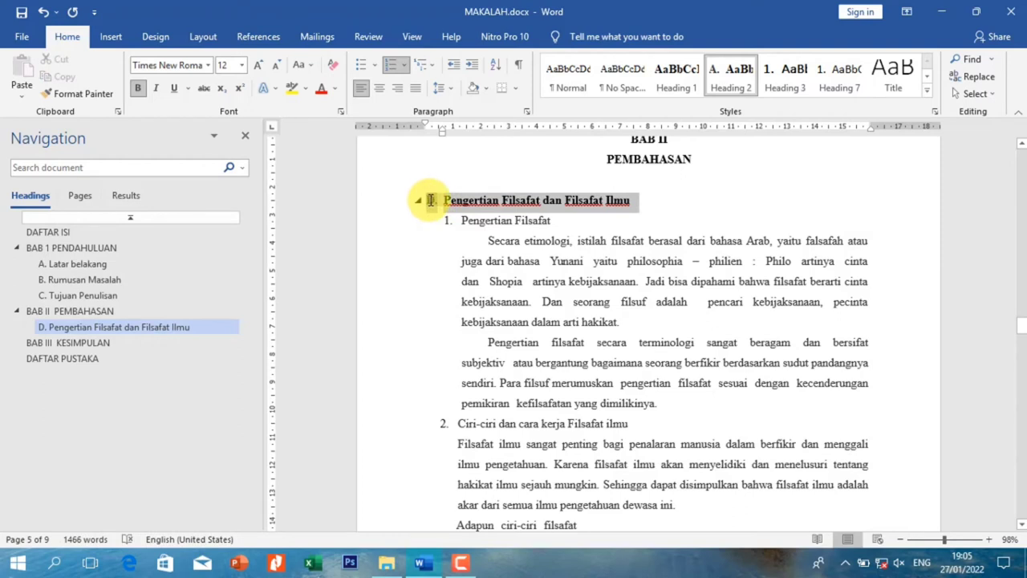
left_click(555, 281)
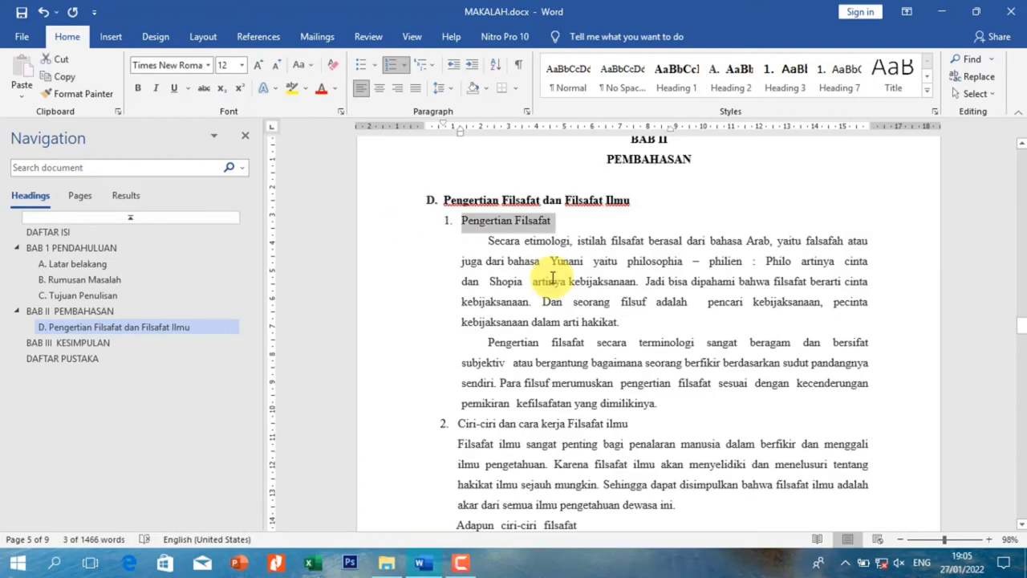
left_click(429, 200)
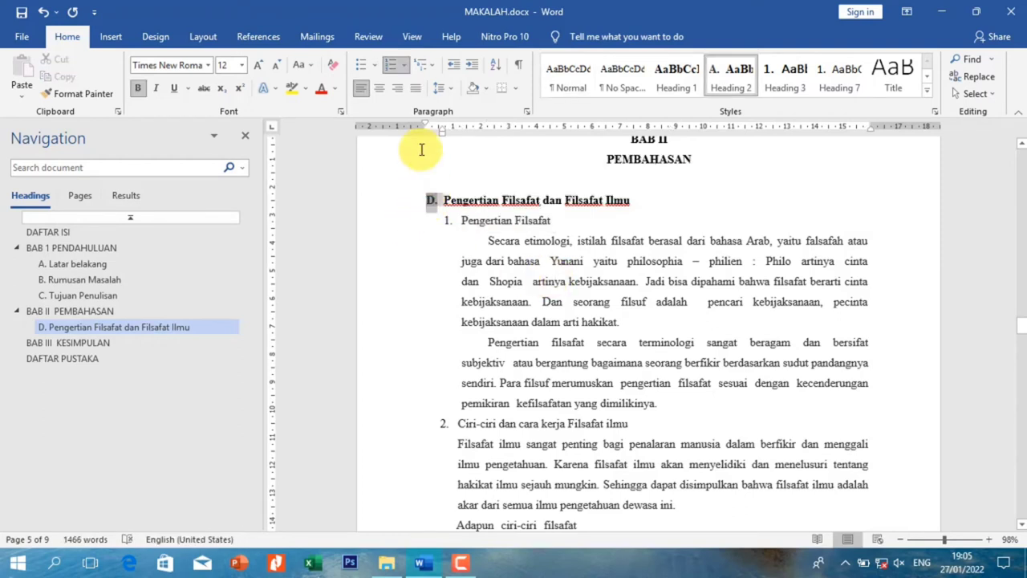
- Use Set Numbering Value to start a new list at A, updating the Heading 2 numbering
left_click(406, 64)
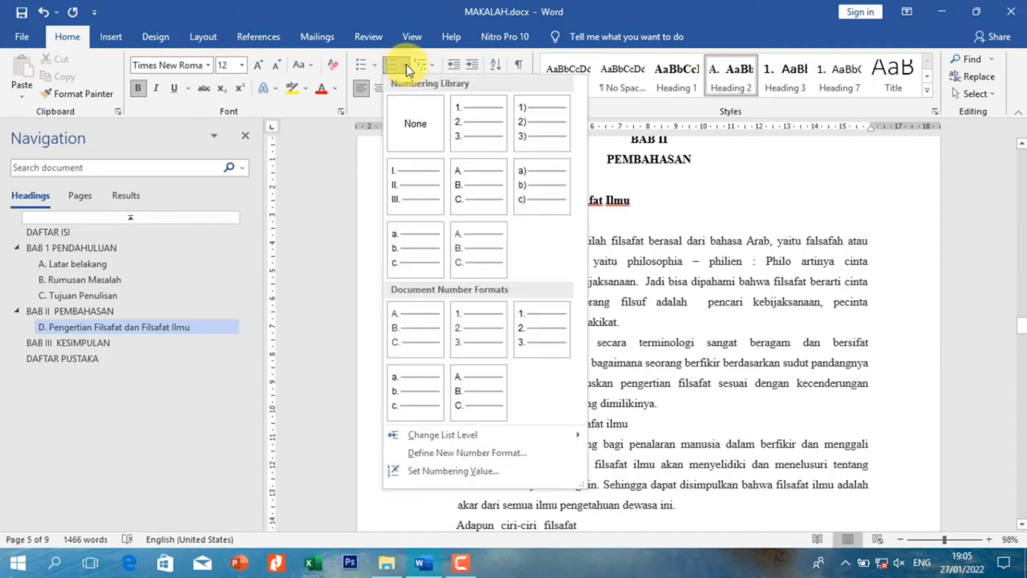
left_click(433, 474)
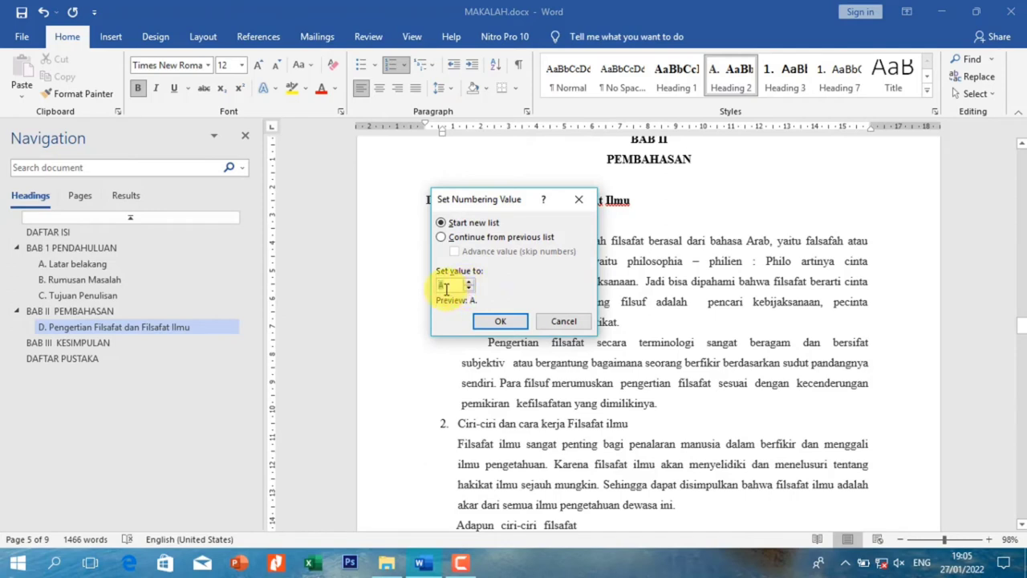
left_click(491, 322)
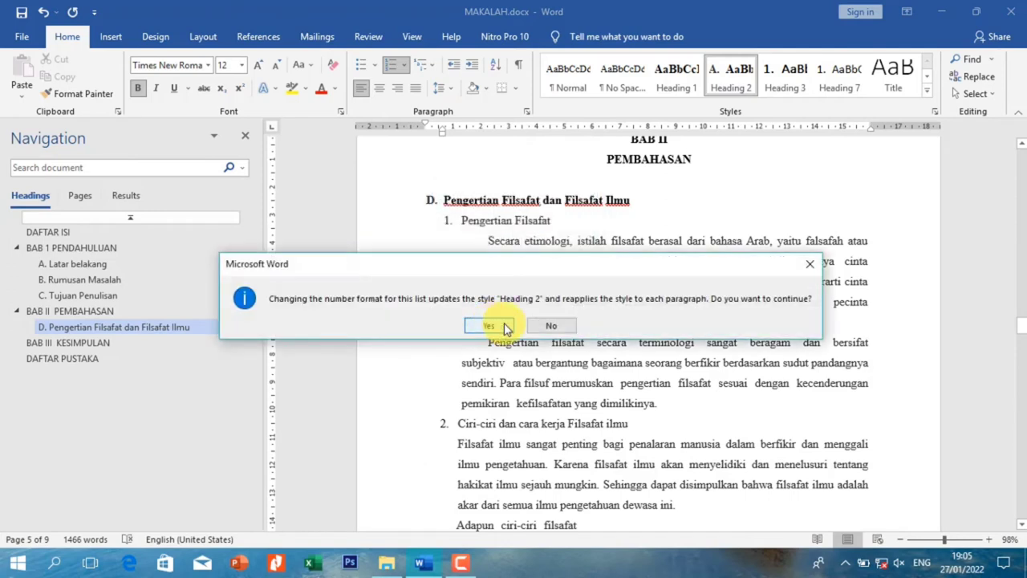
left_click(504, 329)
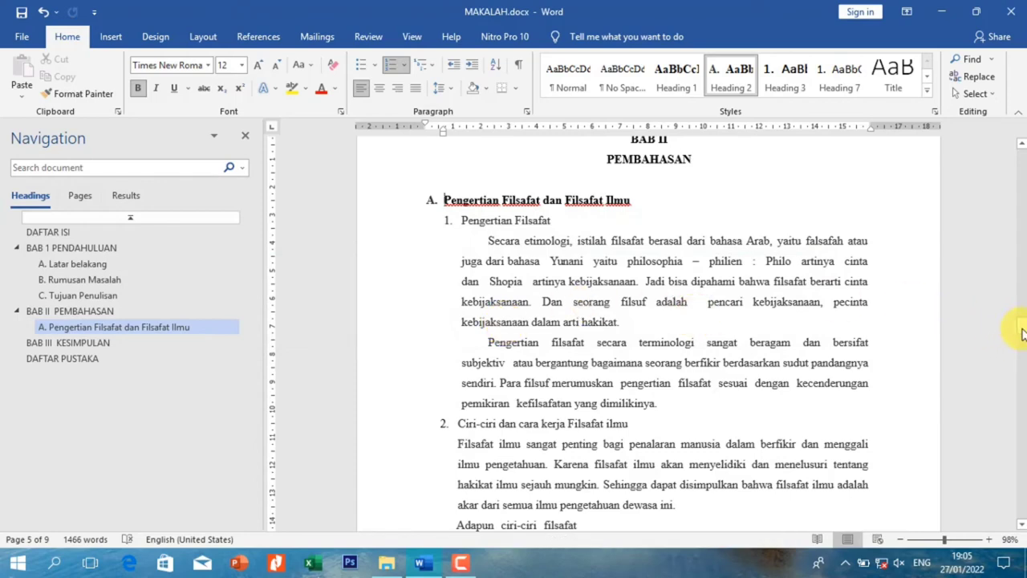
mouse_move(1022, 327)
left_mouse_down()
mouse_move(1021, 374)
mouse_move(447, 201)
left_mouse_up()
- Apply Heading 2 to the 'Pengertian Filsafat Ilmu menurut beberapa pa…' and 'Sejarah Perkembangan Filsafat Ilmu' headings
left_click(394, 193)
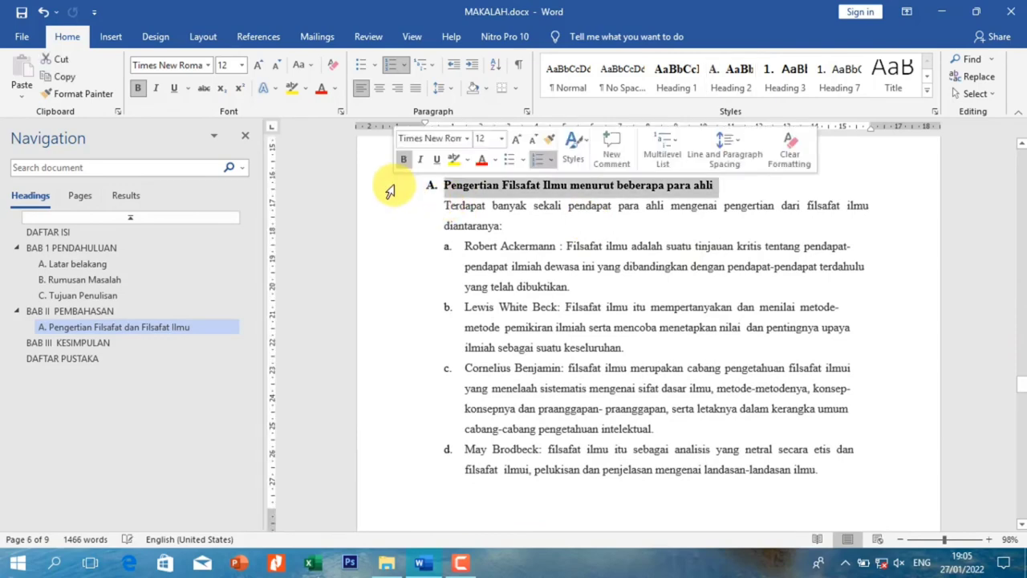
left_click(721, 87)
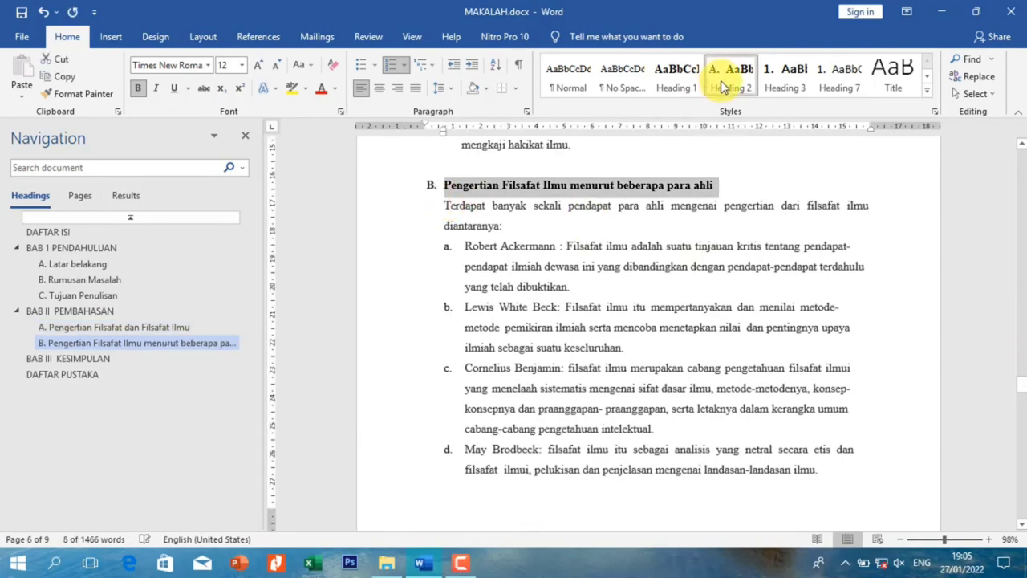
left_click_drag(1023, 388, 1022, 407)
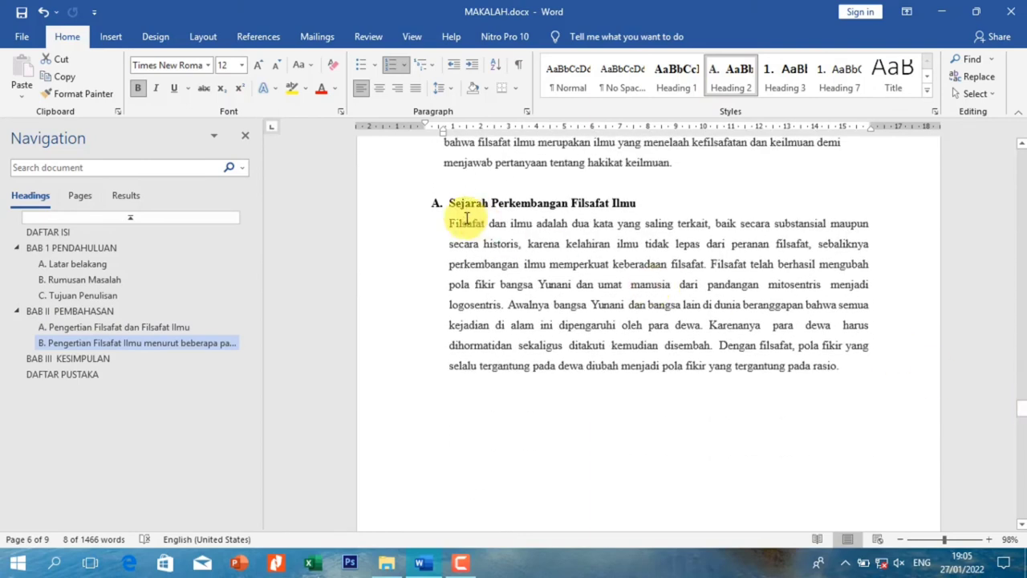
left_click(397, 205)
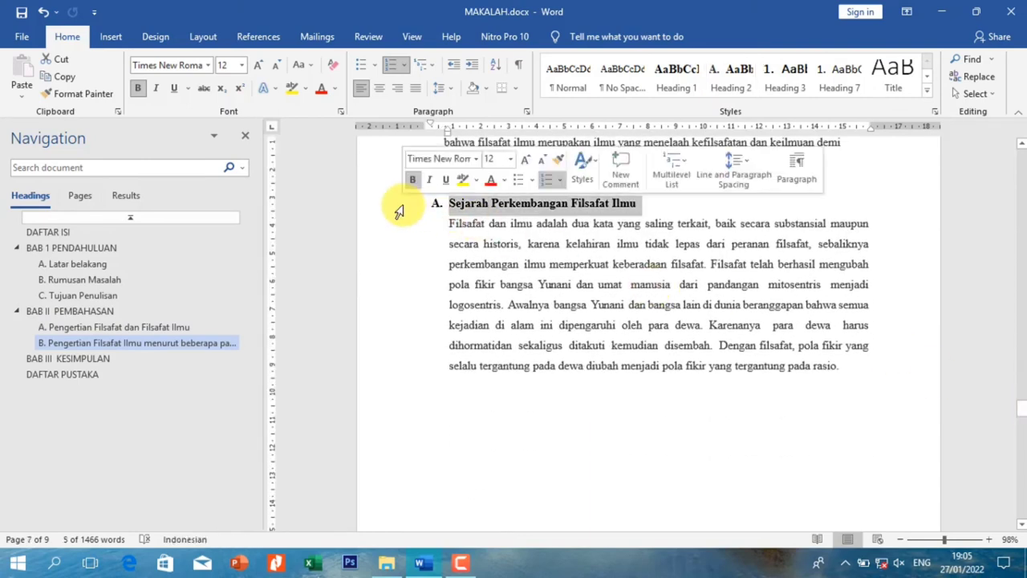
left_click(730, 78)
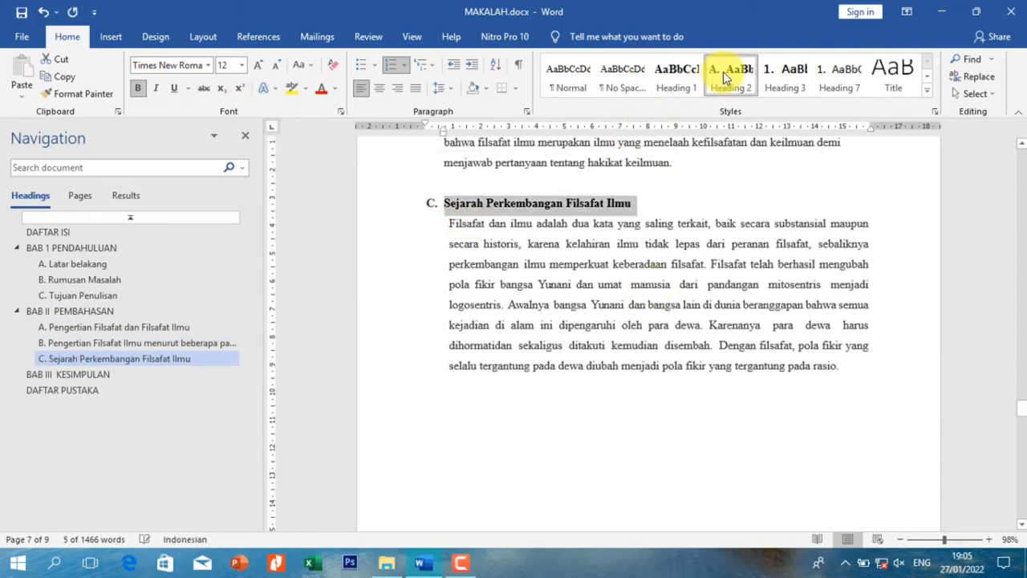
left_click(623, 281)
mouse_move(1020, 400)
left_mouse_down()
mouse_move(1020, 473)
mouse_move(1021, 202)
left_mouse_up()
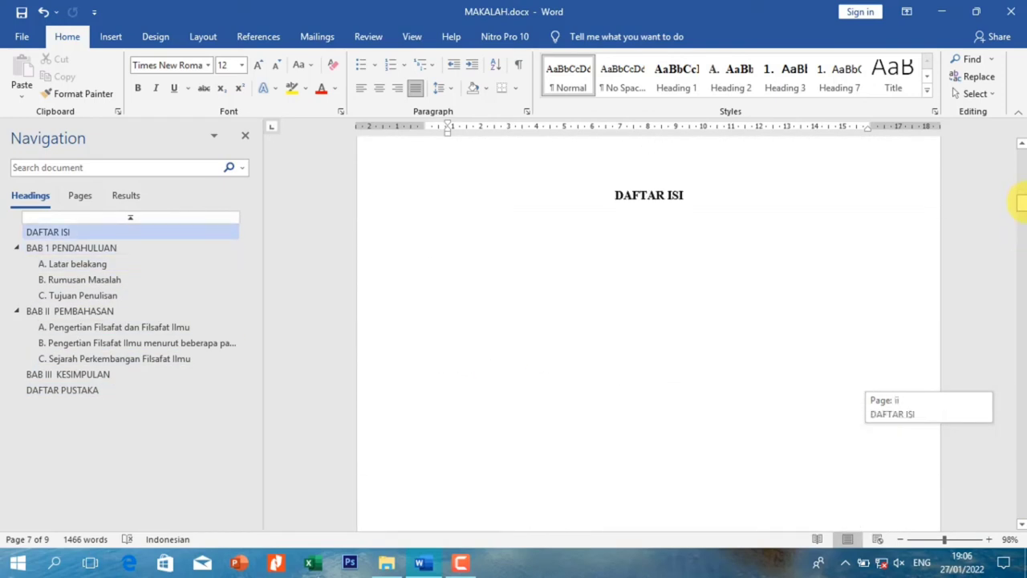
- Insert Automatic Table 1 from the References tab below the DAFTAR ISI heading
left_click(601, 230)
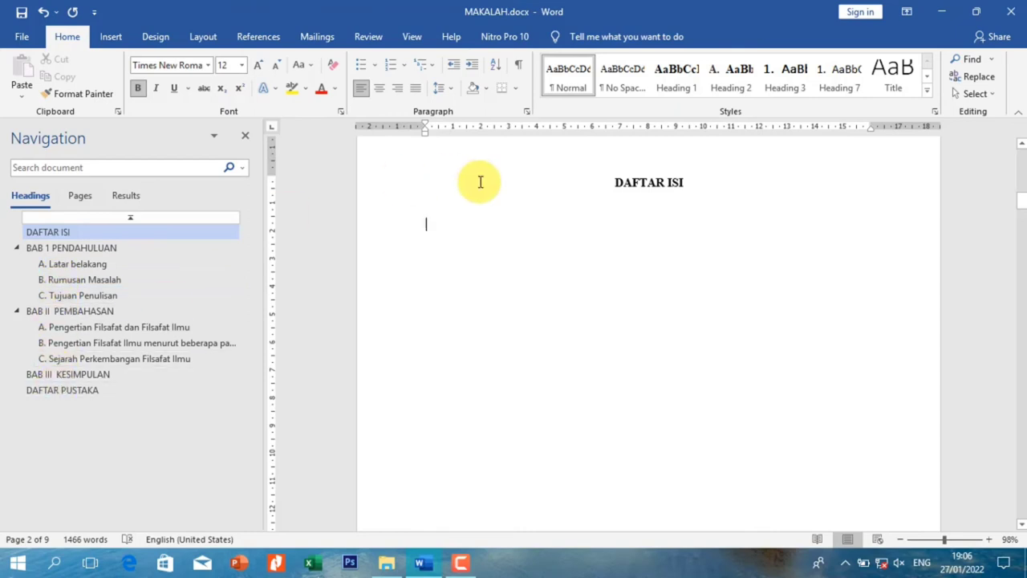
left_click(265, 44)
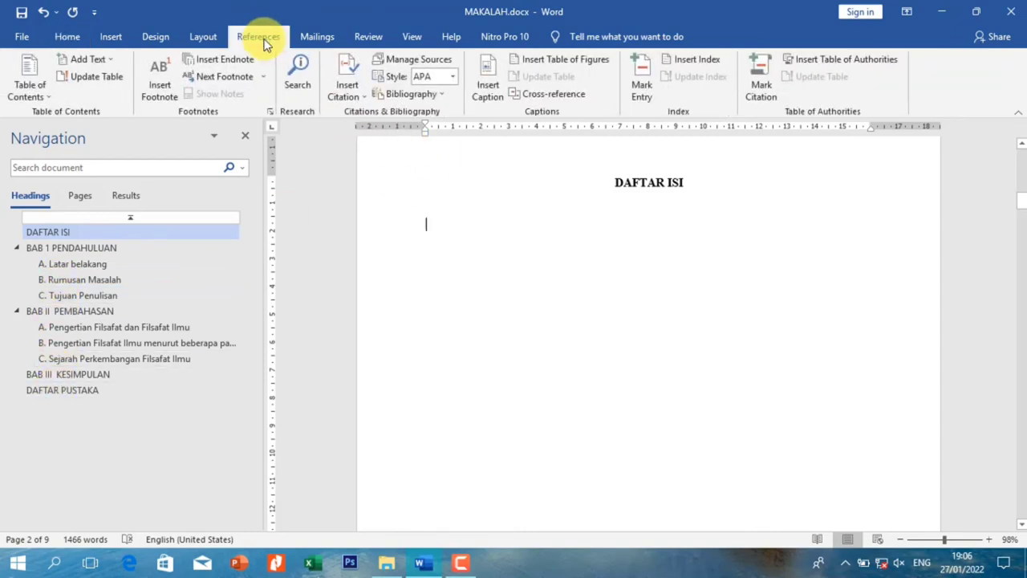
left_click(33, 101)
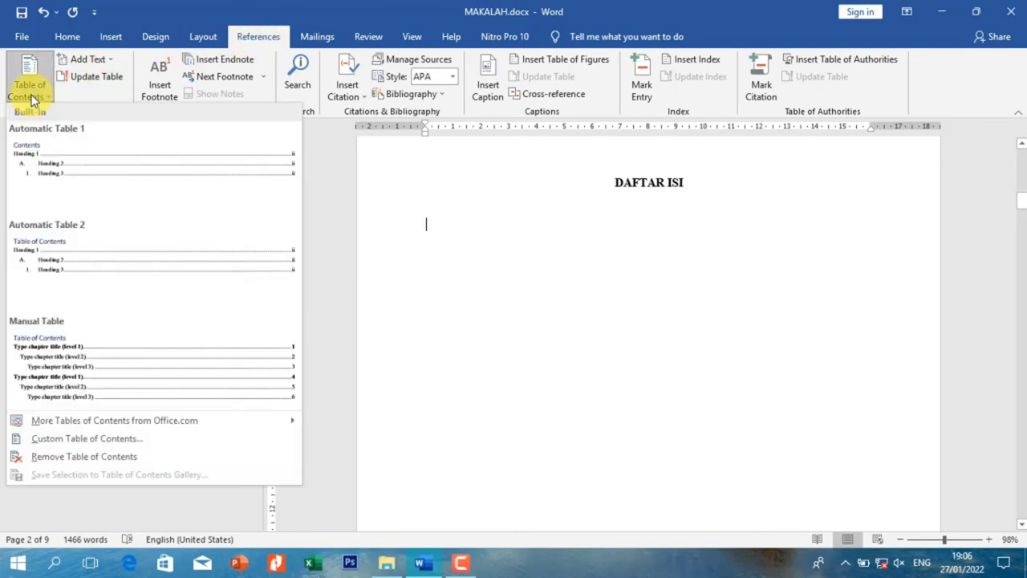
left_click(37, 172)
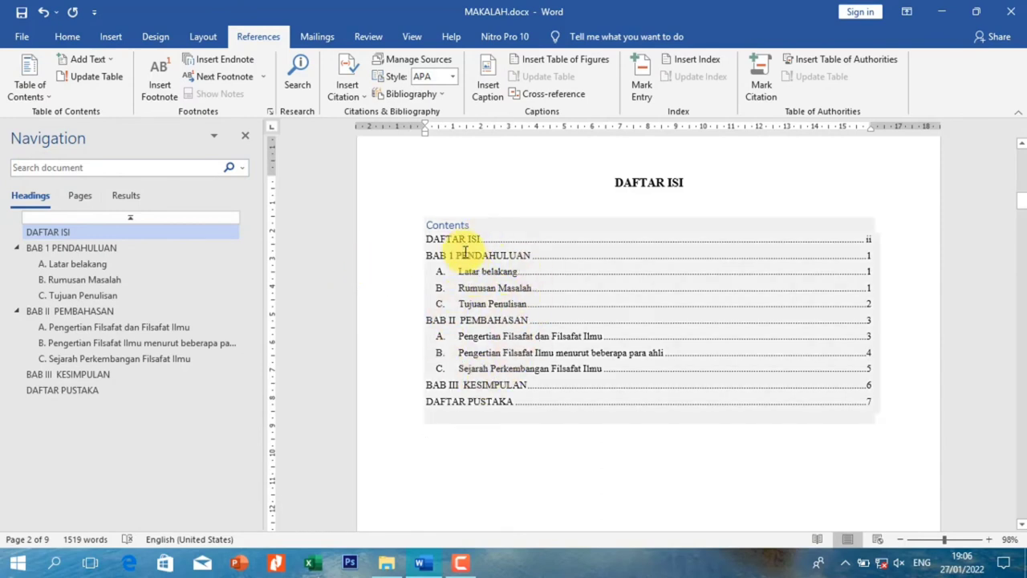
- Delete the 'Contents' title line of the table of contents, then undo that deletion
triple_click(426, 225)
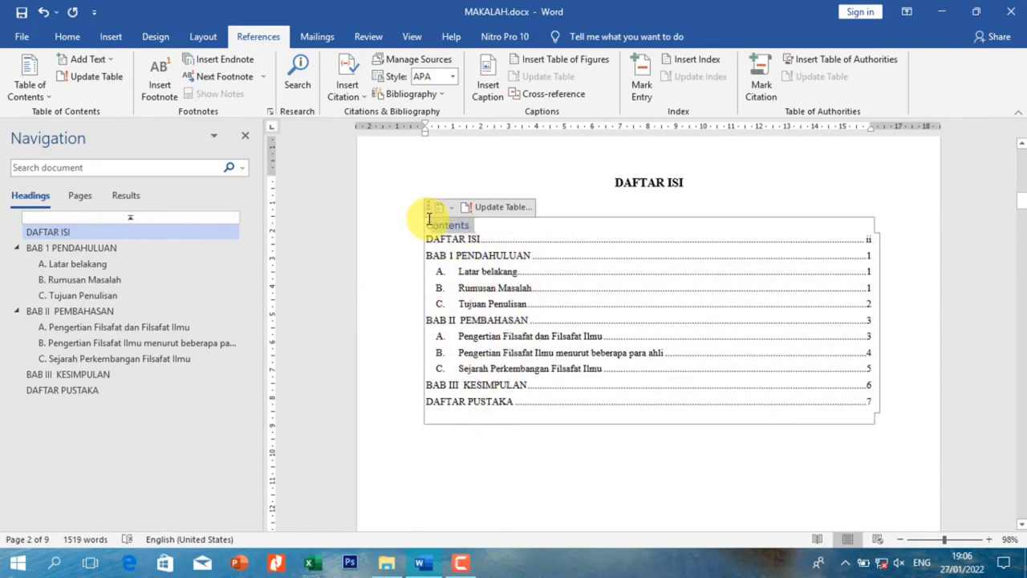
key("Delete")
key("Delete")
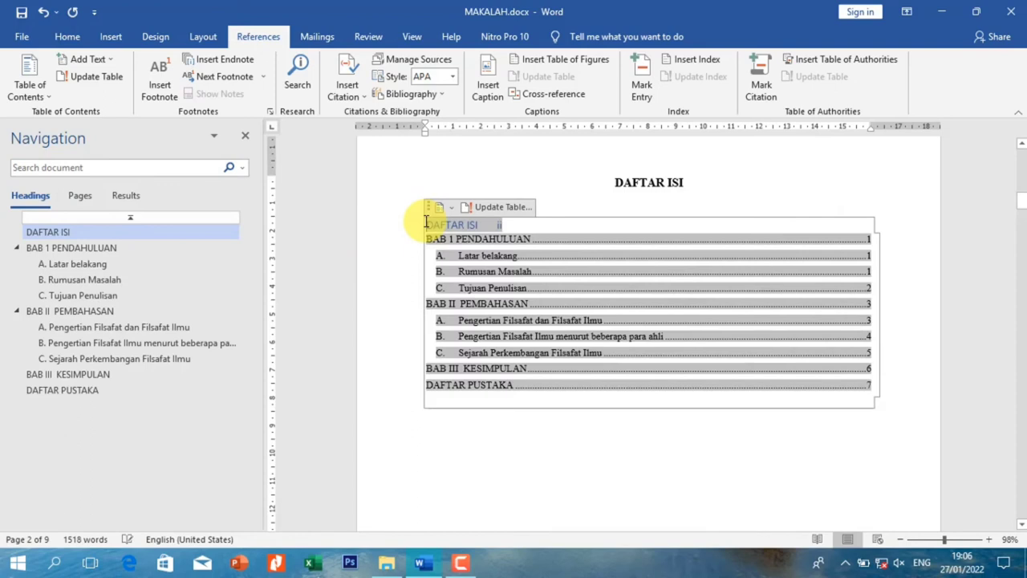
key("ctrl+z")
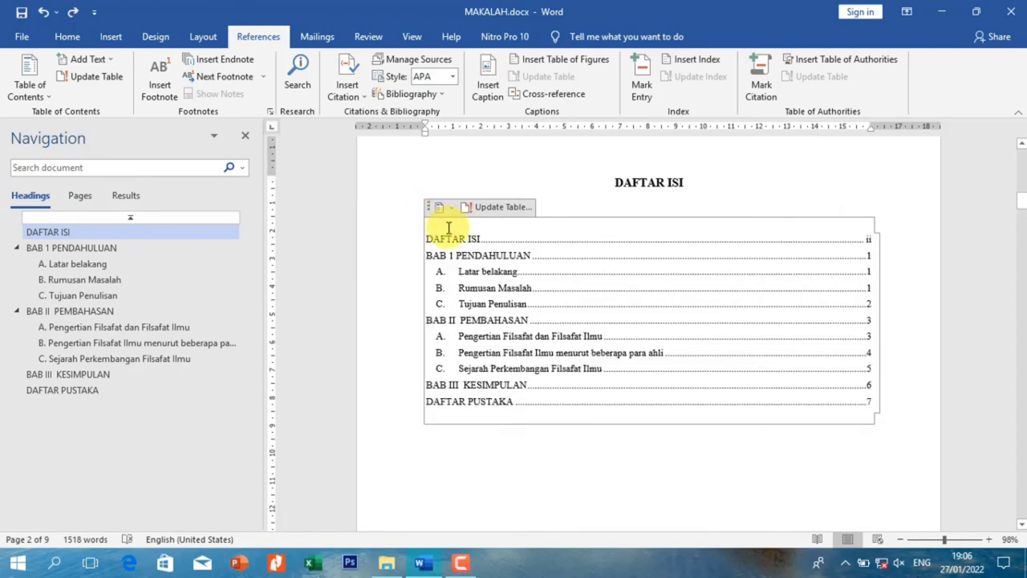
- Format the table of contents entries at 12 pt with 1,5 line spacing
left_click_drag(500, 302, 846, 425)
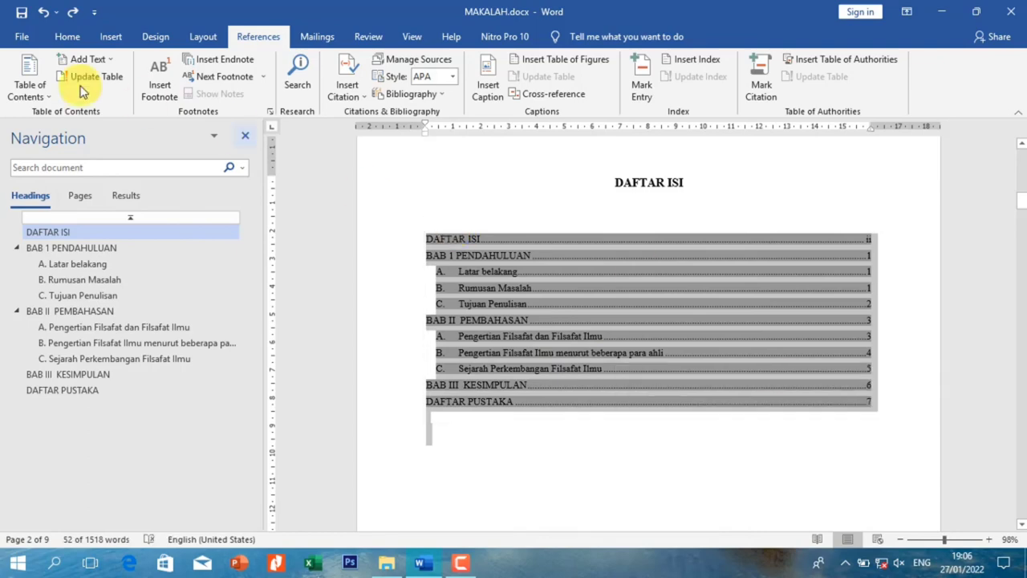
left_click(72, 37)
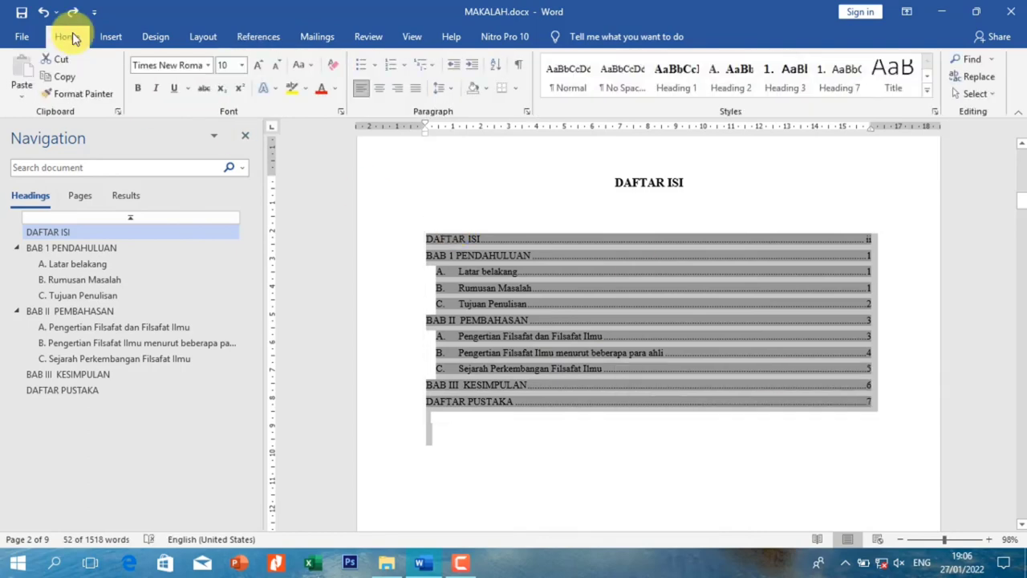
left_click(241, 65)
left_click(229, 148)
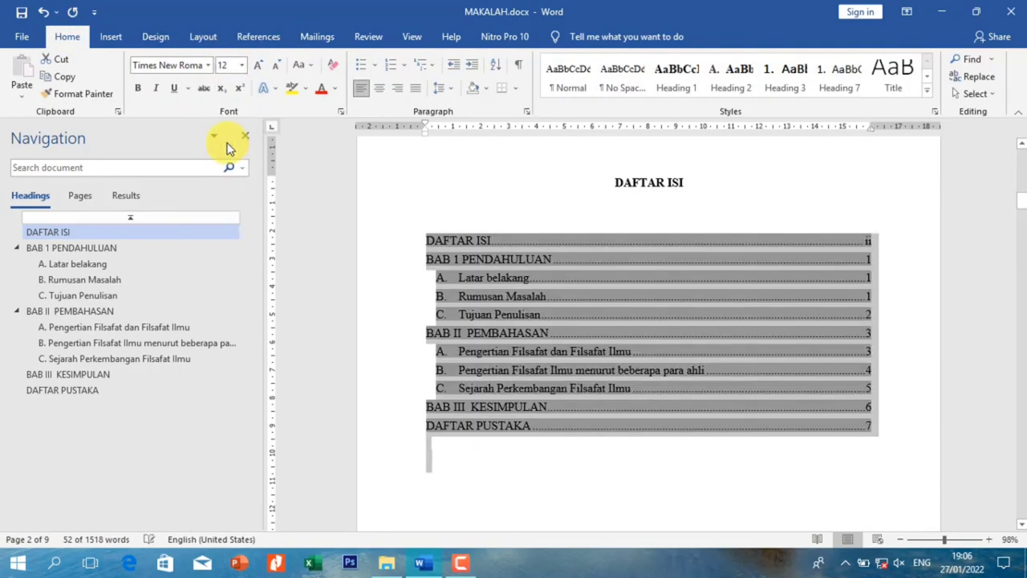
left_click(441, 89)
left_click(451, 143)
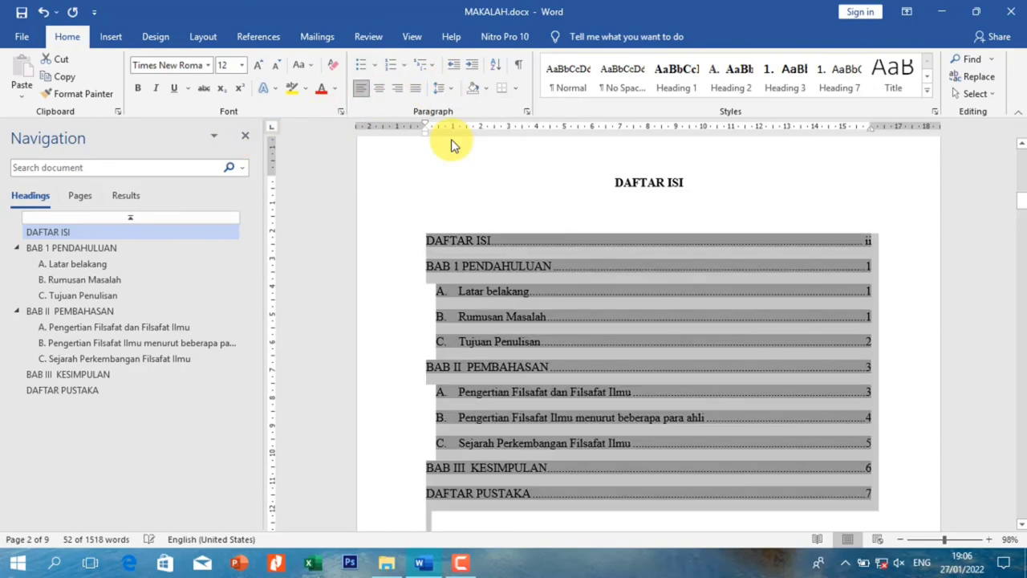
left_click(752, 201)
left_click(585, 291)
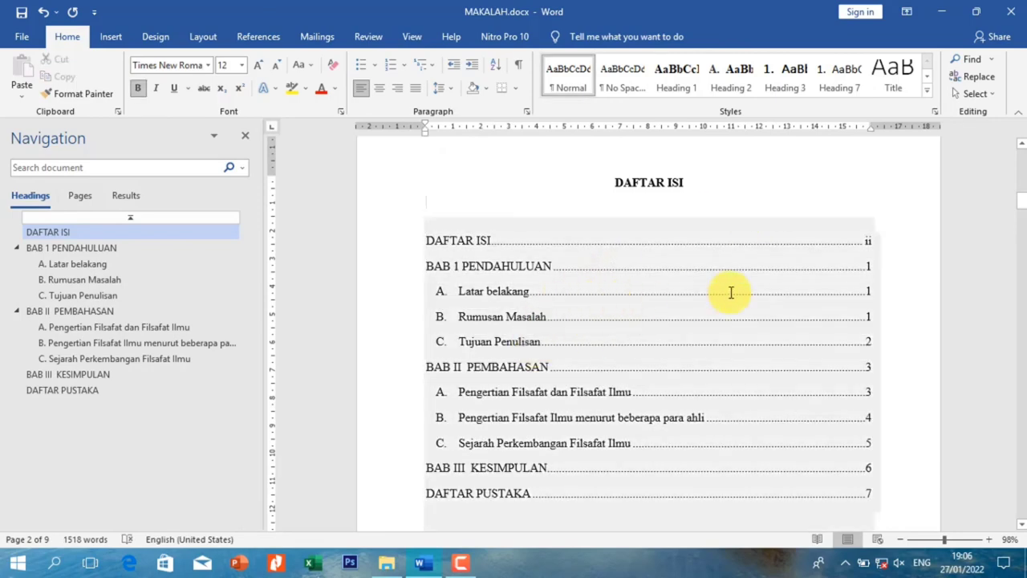
key("Up")
key("Up")
key("Up")
- Add two blank lines above 'B. Rumusan Masalah' so it starts on the next page
mouse_move(1024, 210)
left_mouse_down()
mouse_move(1024, 271)
mouse_move(1020, 262)
left_mouse_up()
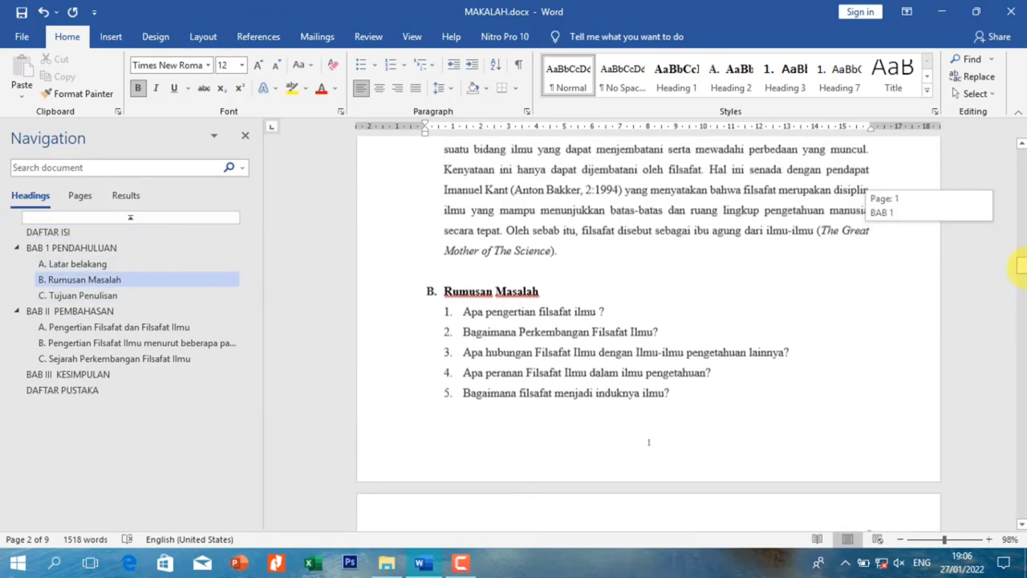
left_click(492, 277)
key("Return")
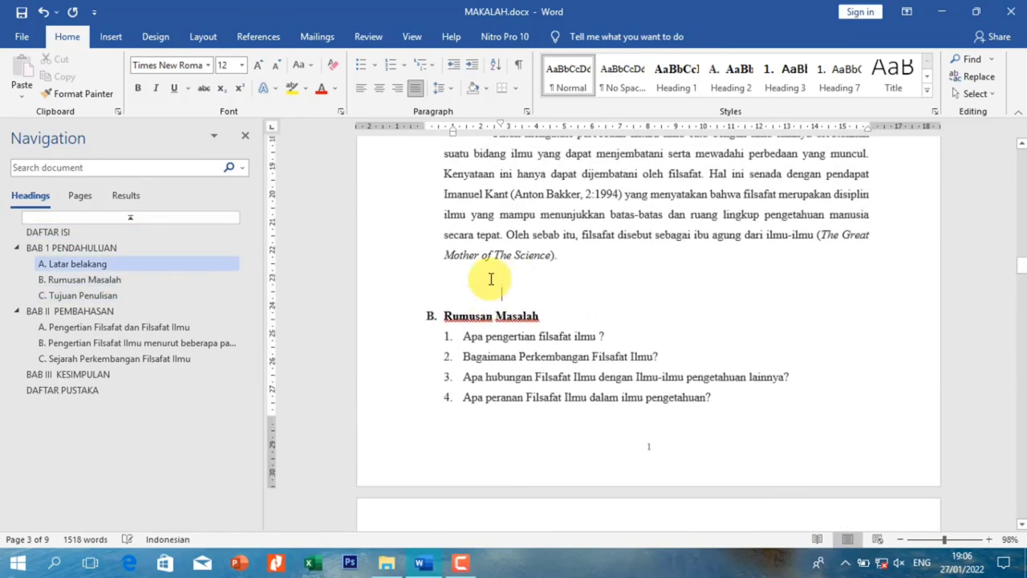
key("Return")
key("Return")
key("Return")
key("Return")
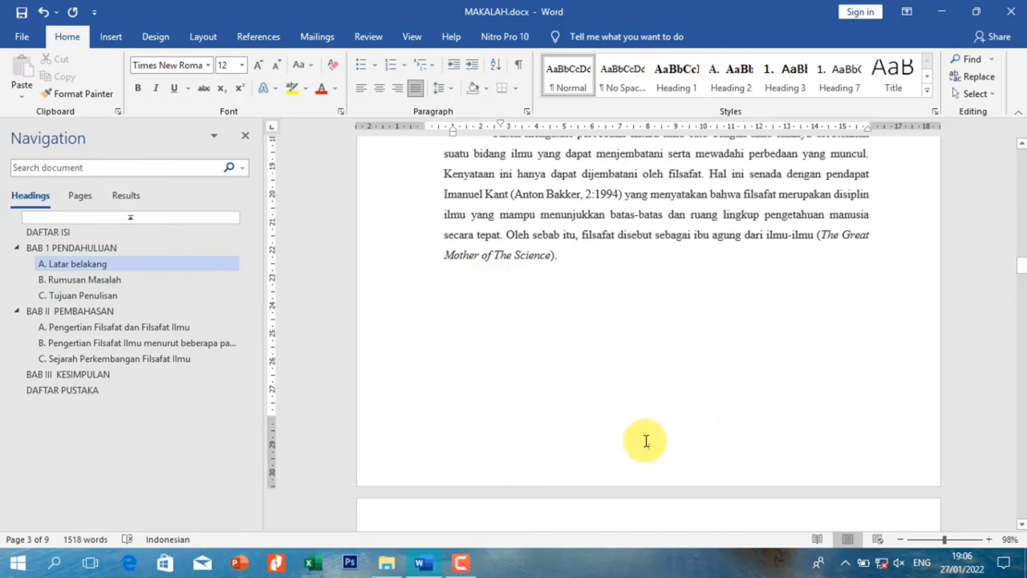
mouse_move(1024, 277)
left_mouse_down()
mouse_move(1023, 295)
mouse_move(1023, 281)
left_mouse_up()
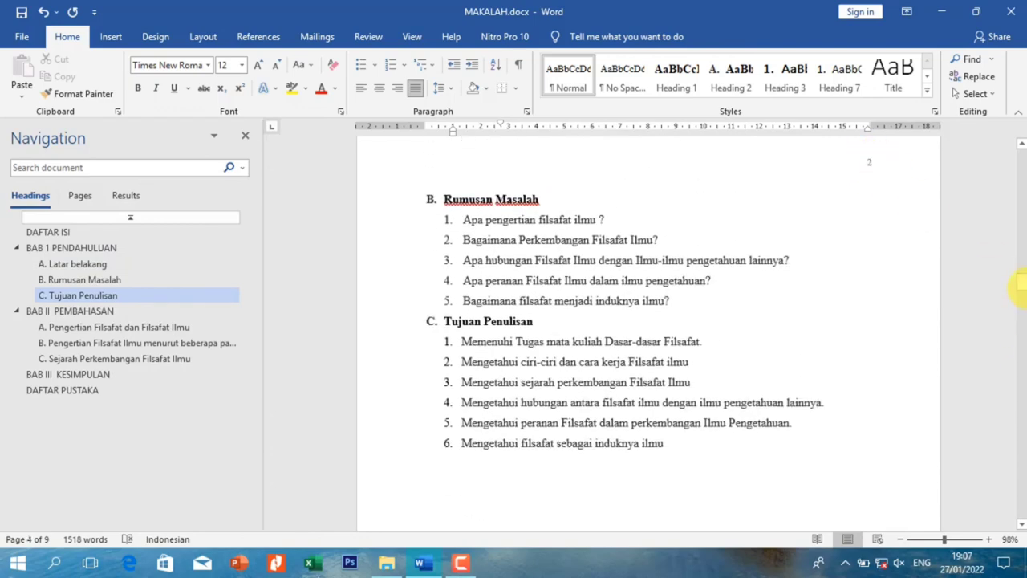
left_click_drag(1023, 279, 1023, 204)
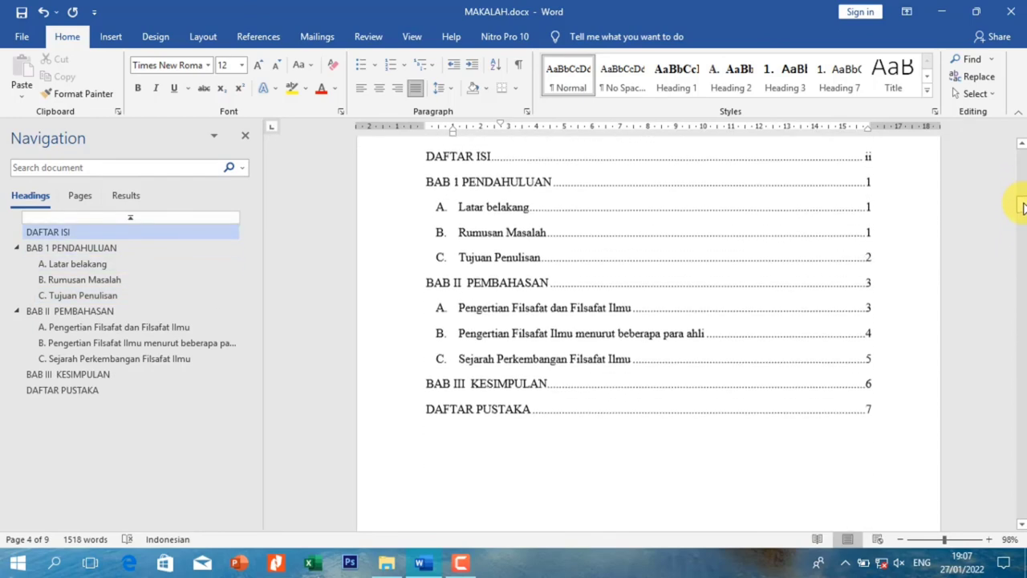
left_click(653, 207)
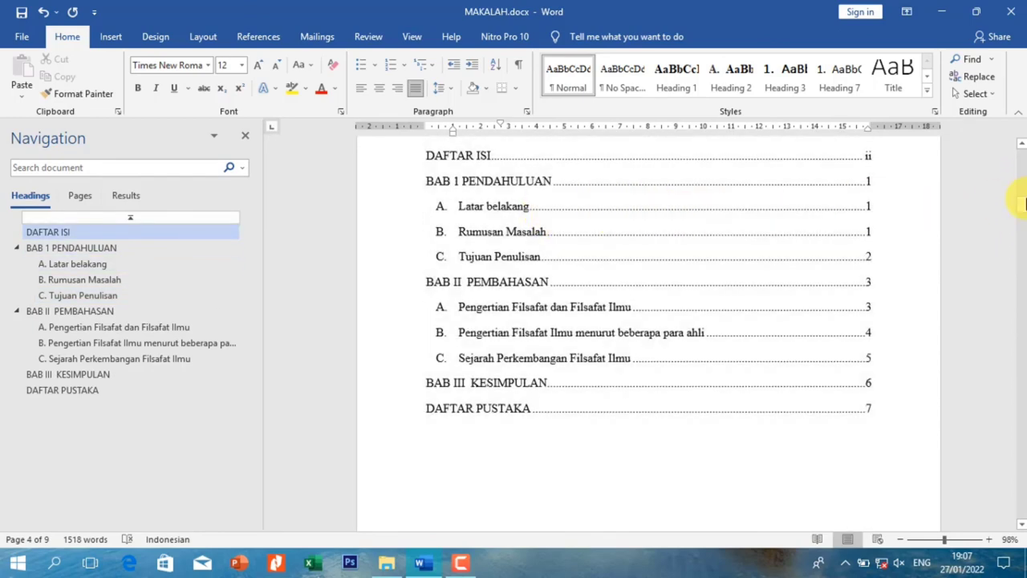
scroll(1022, 149, "up", 2)
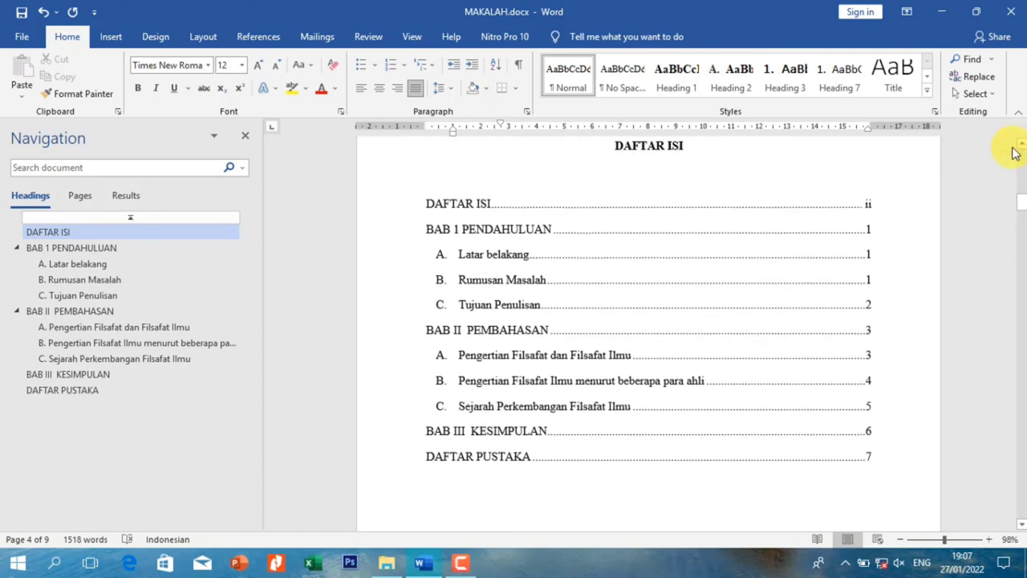
- Update the table of contents, entire table then page numbers only, so Rumusan Masalah shows page 2
left_click(467, 256)
left_click(467, 257)
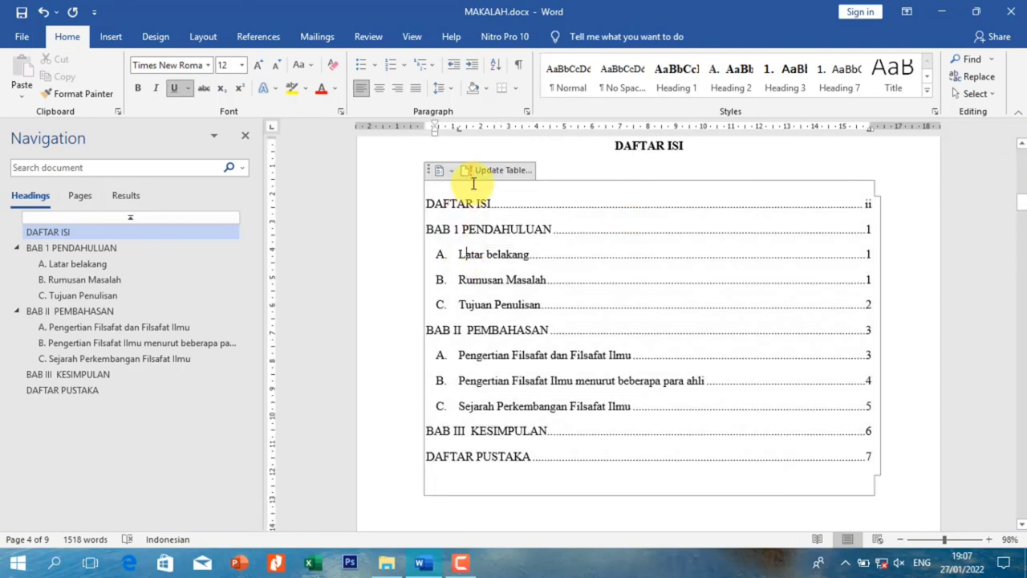
left_click(493, 170)
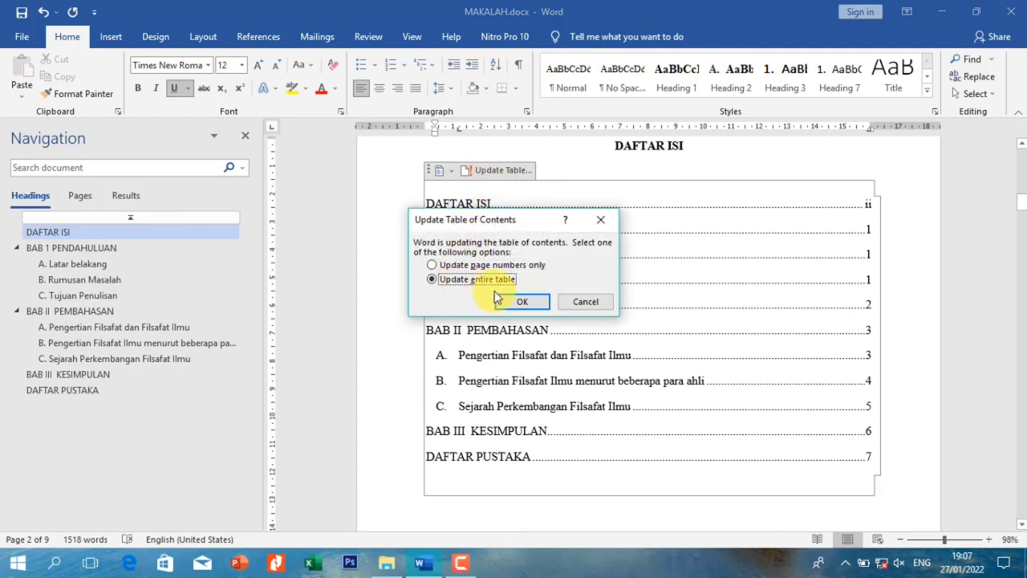
left_click(519, 303)
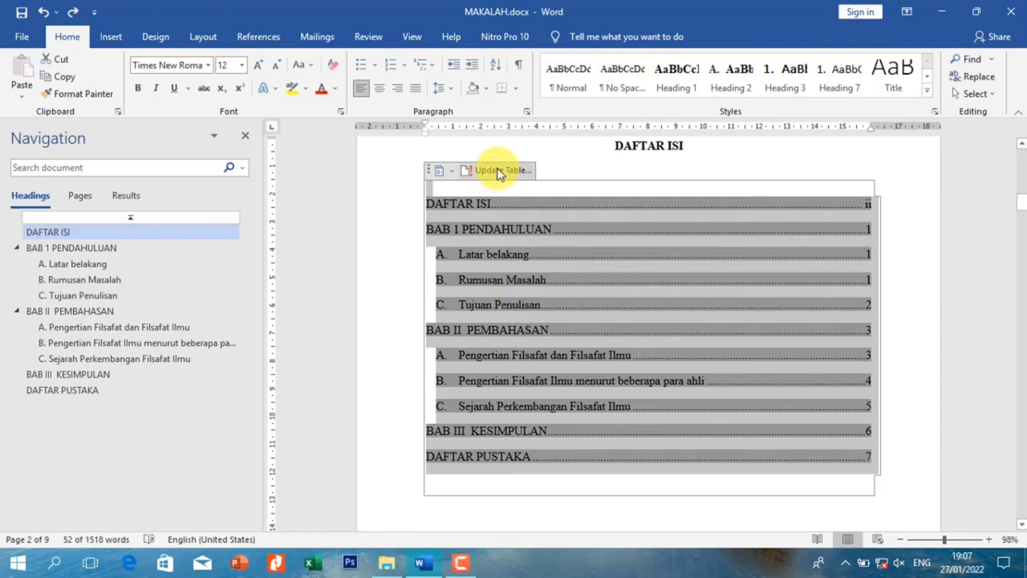
left_click(498, 172)
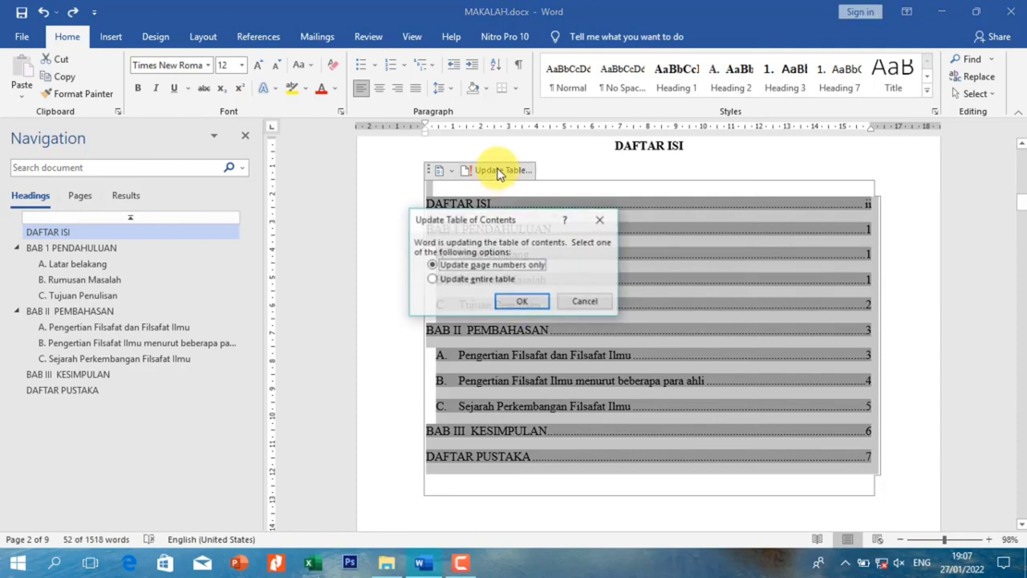
left_click(513, 302)
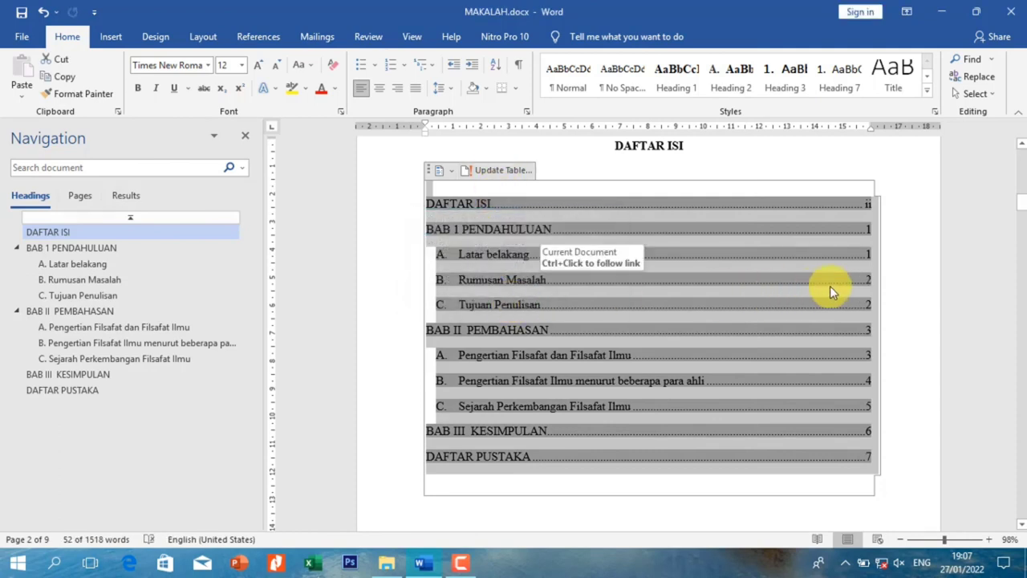
left_click(870, 280)
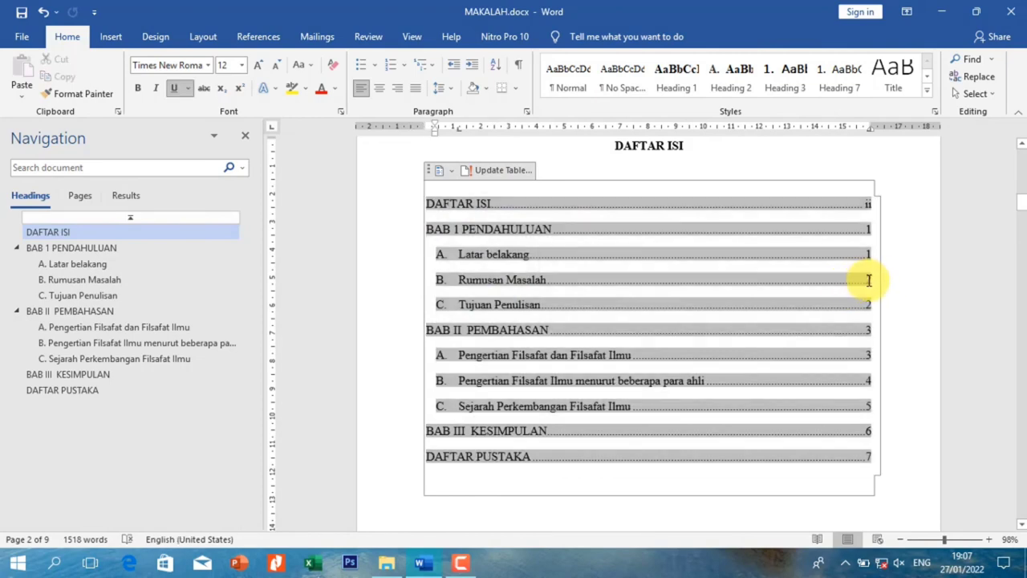
left_click(814, 155)
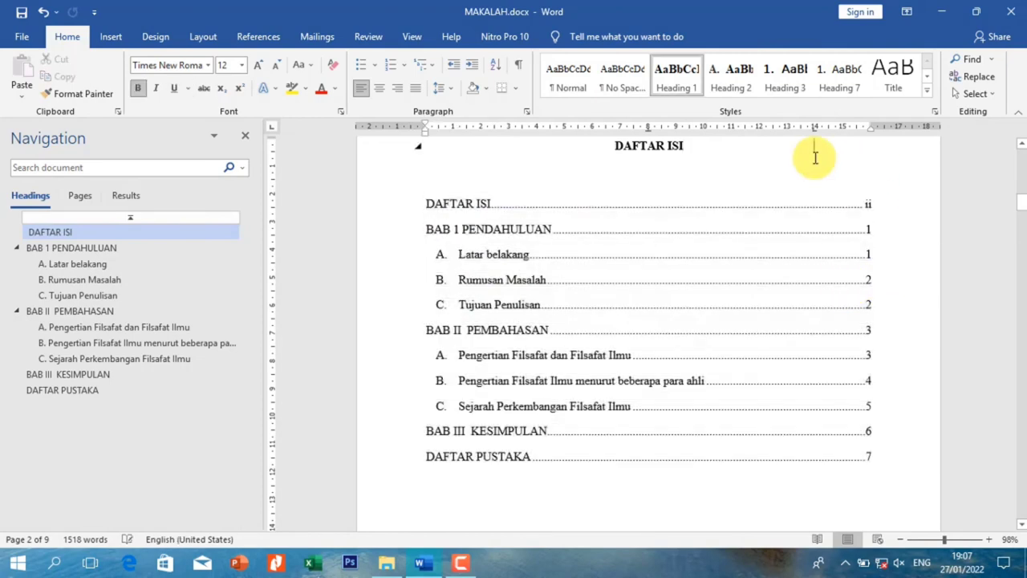